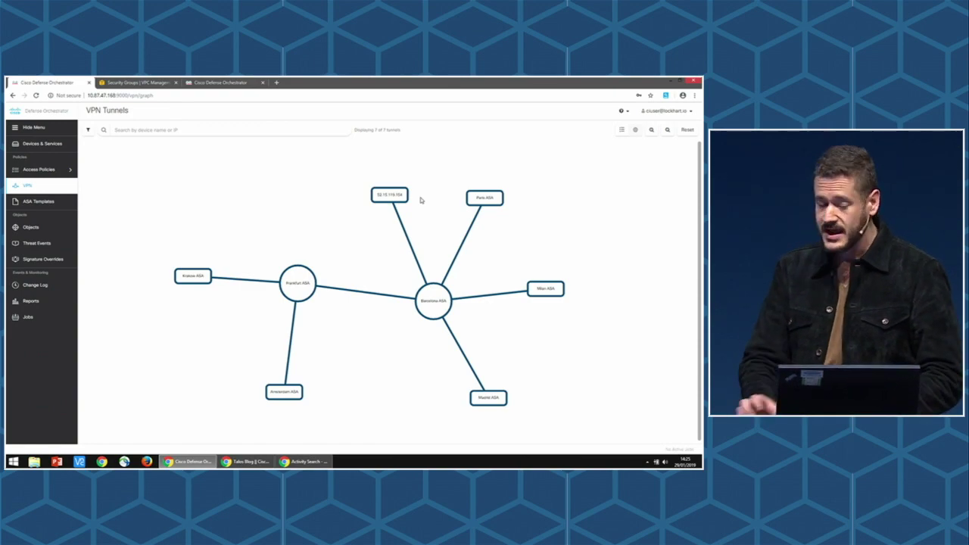
Switch to the AWS VPC console and review the default security group's inbound and outbound rules.
left_click(130, 83)
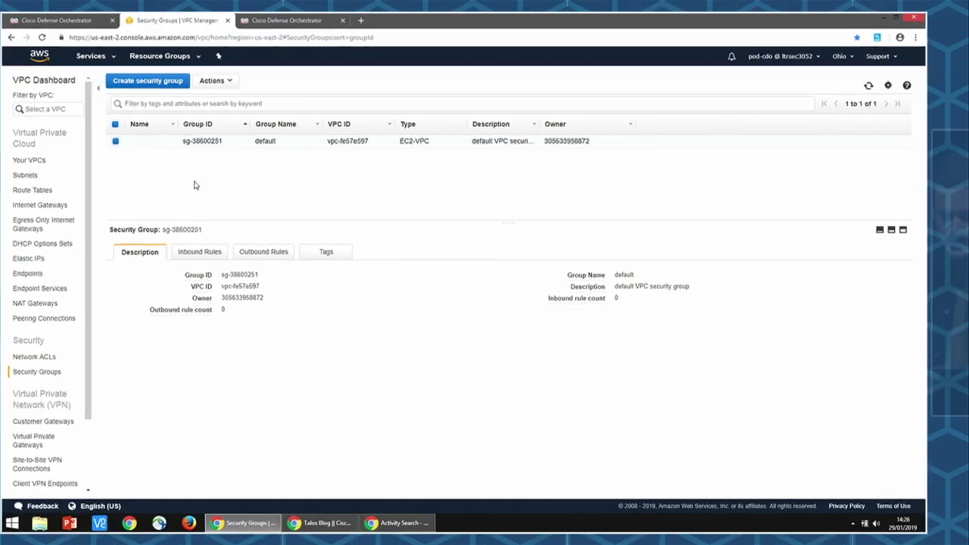
left_click(186, 253)
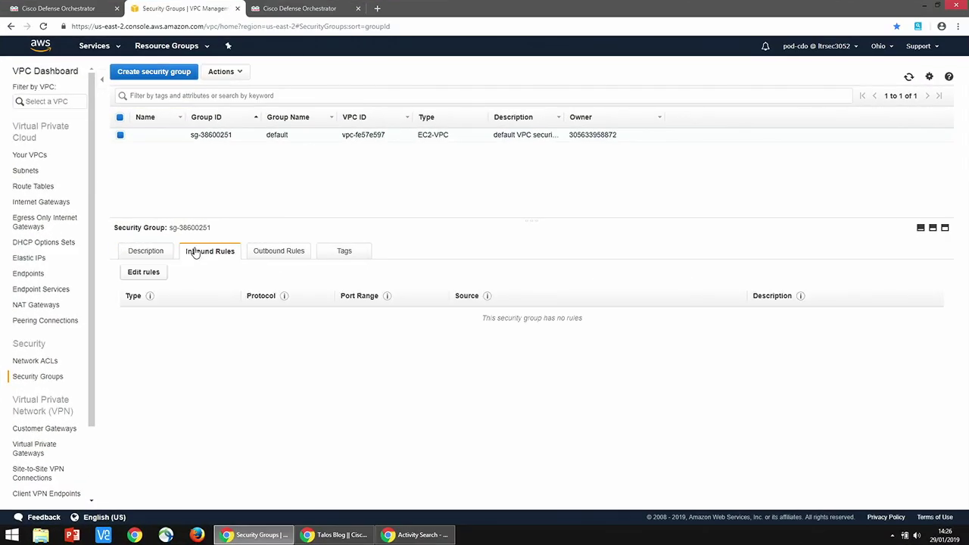
left_click(265, 252)
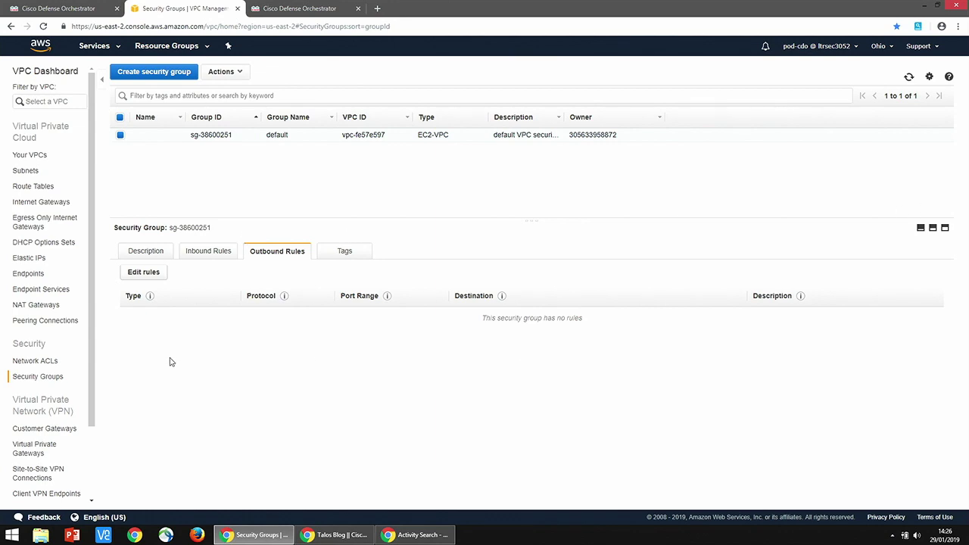
left_click(137, 275)
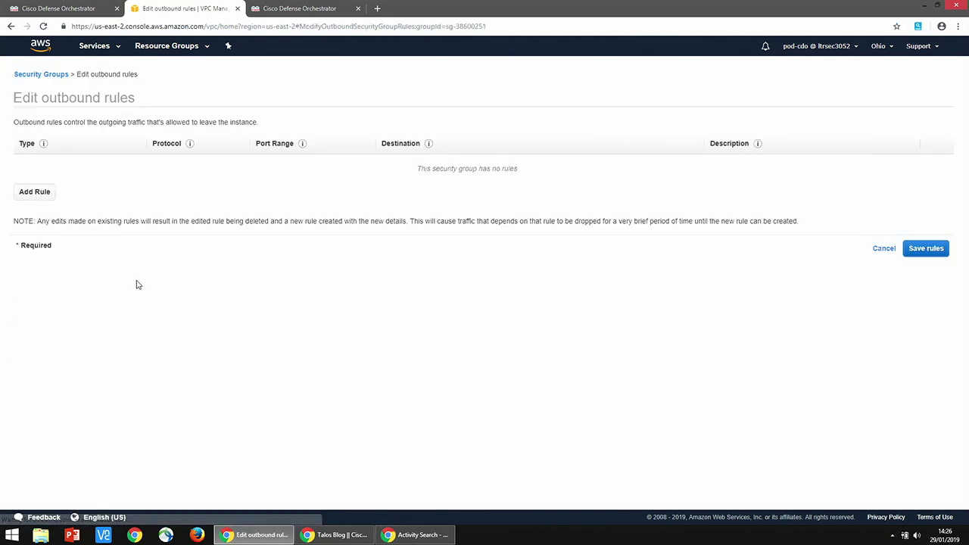
left_click(34, 191)
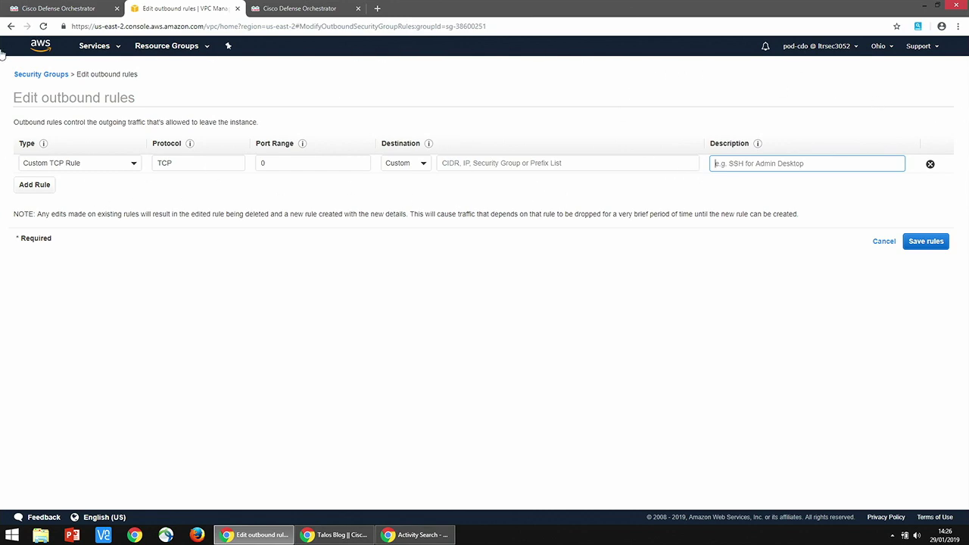
left_click(38, 75)
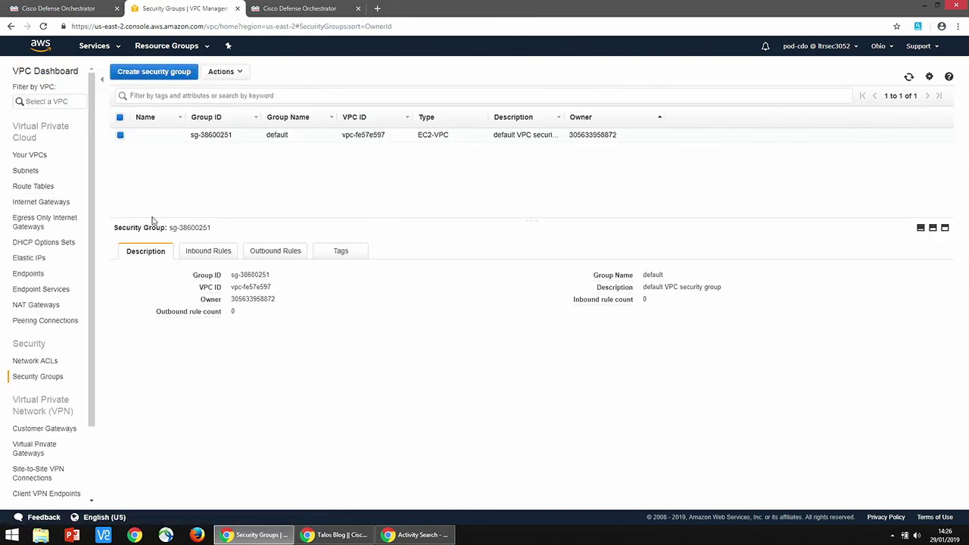
Switch to Cisco Defense Orchestrator and start onboarding an AWS VPC as a new device.
left_click(66, 9)
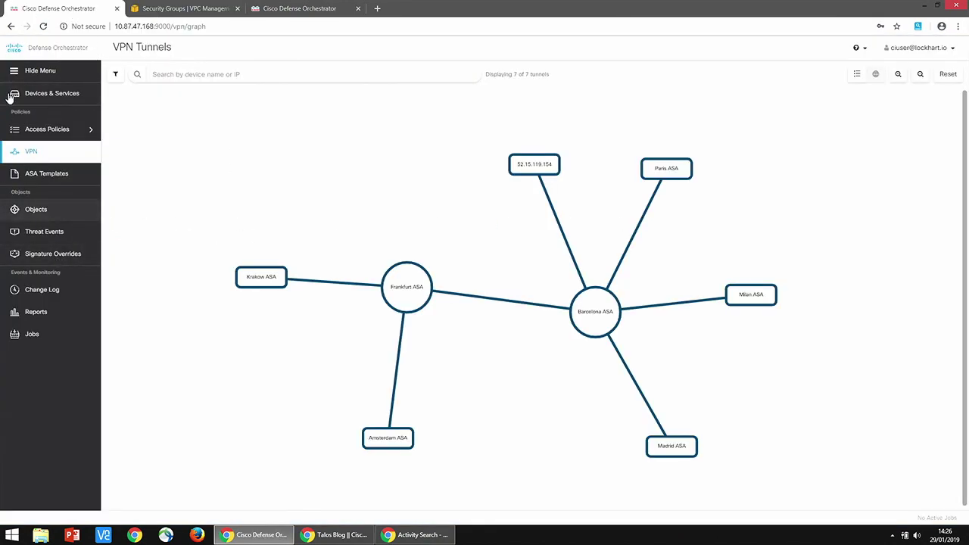
left_click(74, 104)
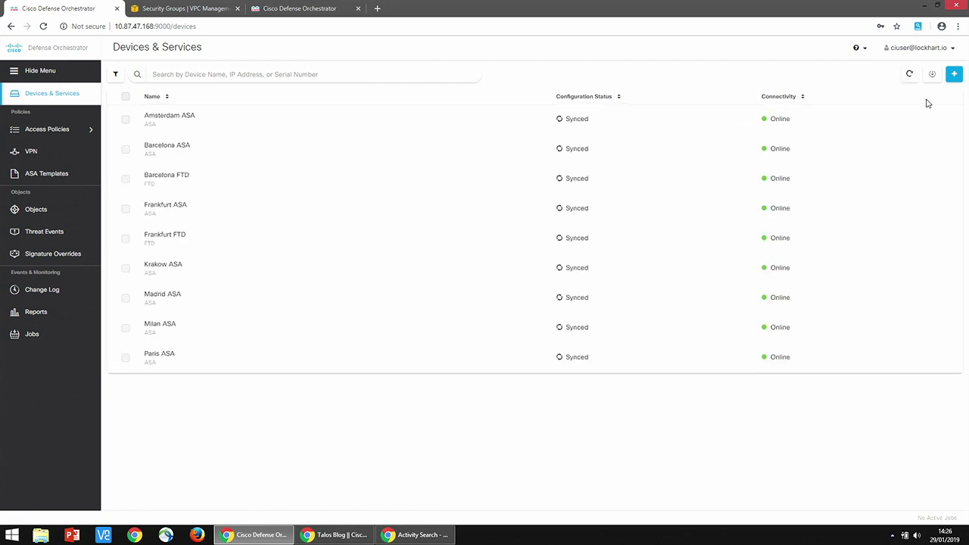
left_click(955, 75)
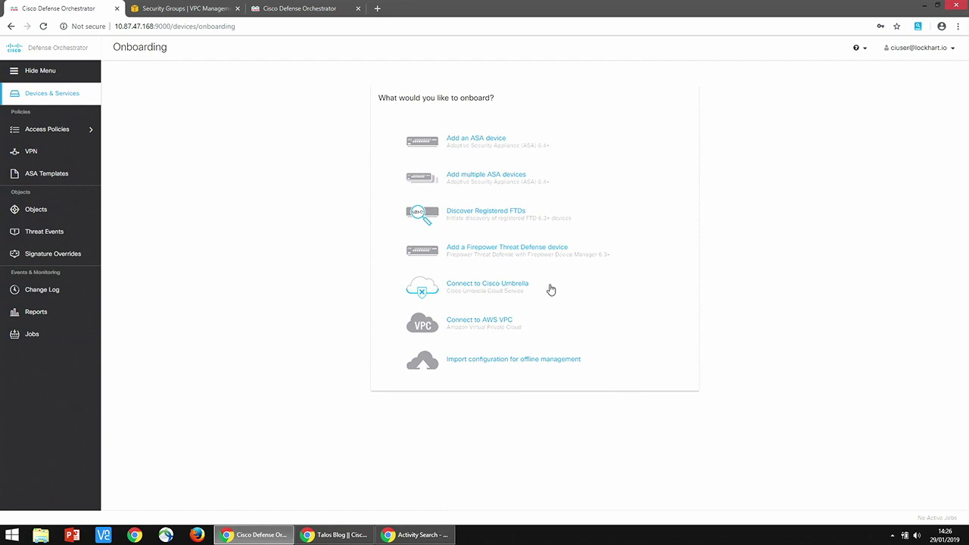
left_click(541, 328)
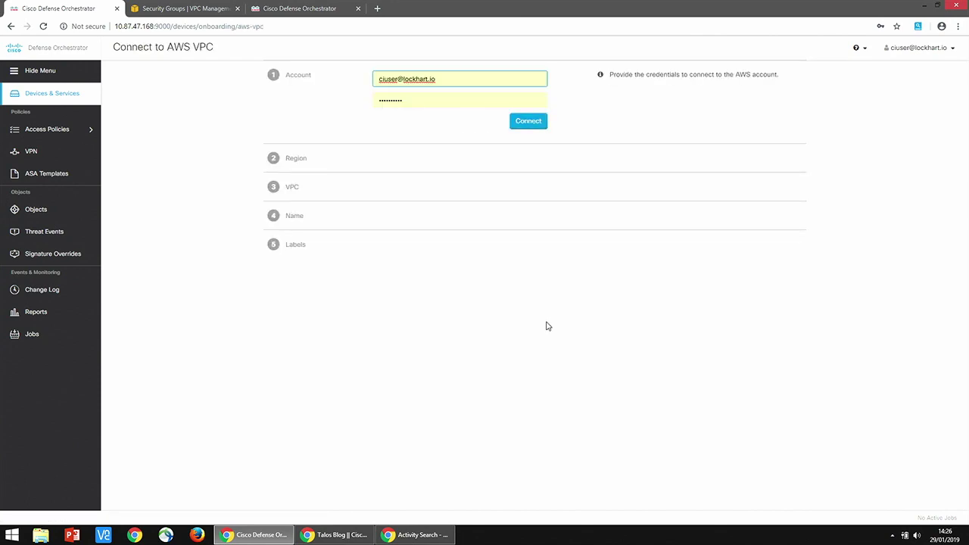
Connect to the AWS account using the saved access key and its secret key.
left_click(446, 80)
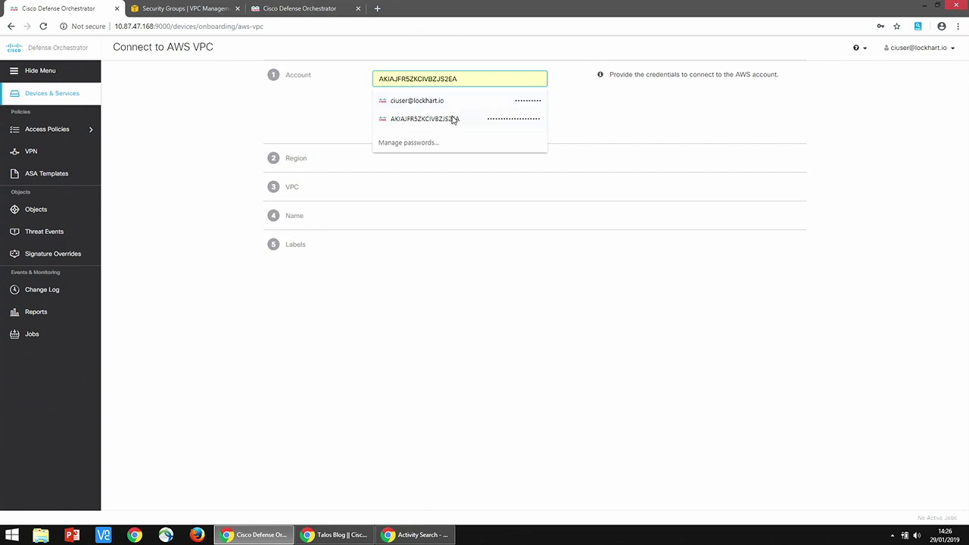
left_click(452, 119)
left_click(519, 123)
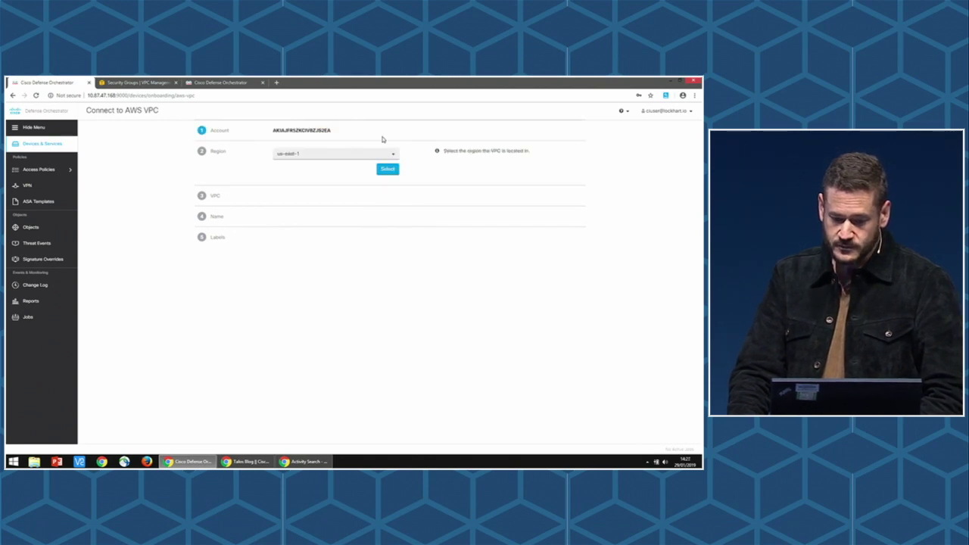
Onboard the New York AWS VPC from region us-east-2, naming it New York AWS VPC and adding no labels.
left_click(381, 156)
left_click(333, 170)
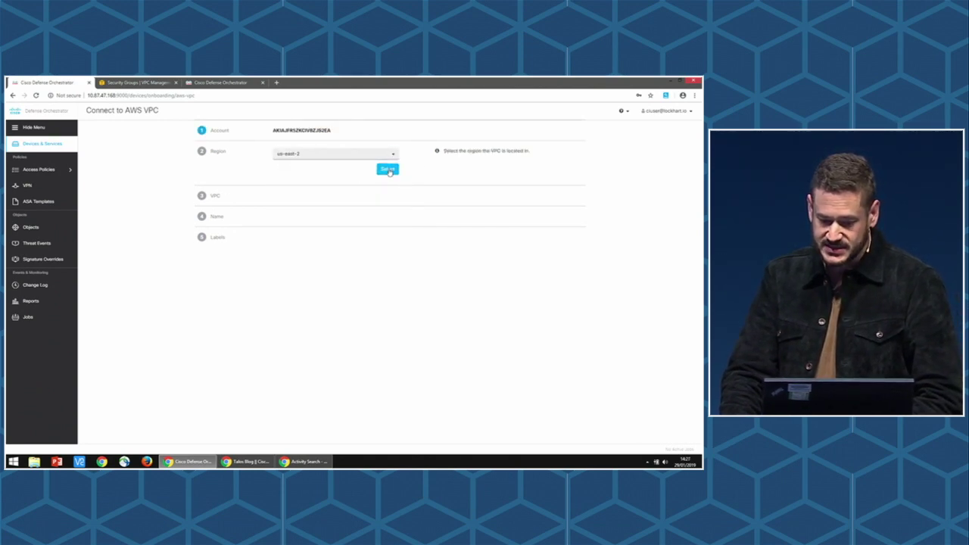
left_click(387, 170)
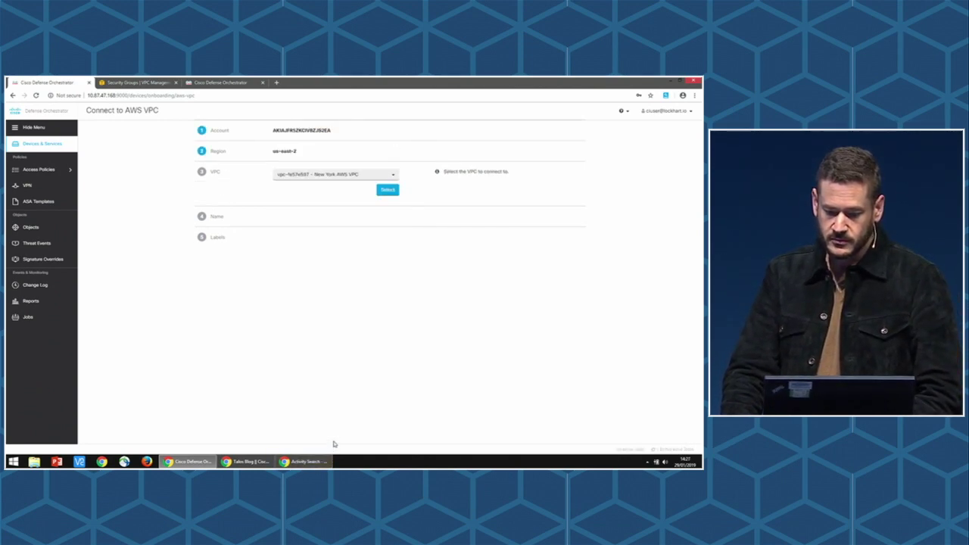
left_click(385, 190)
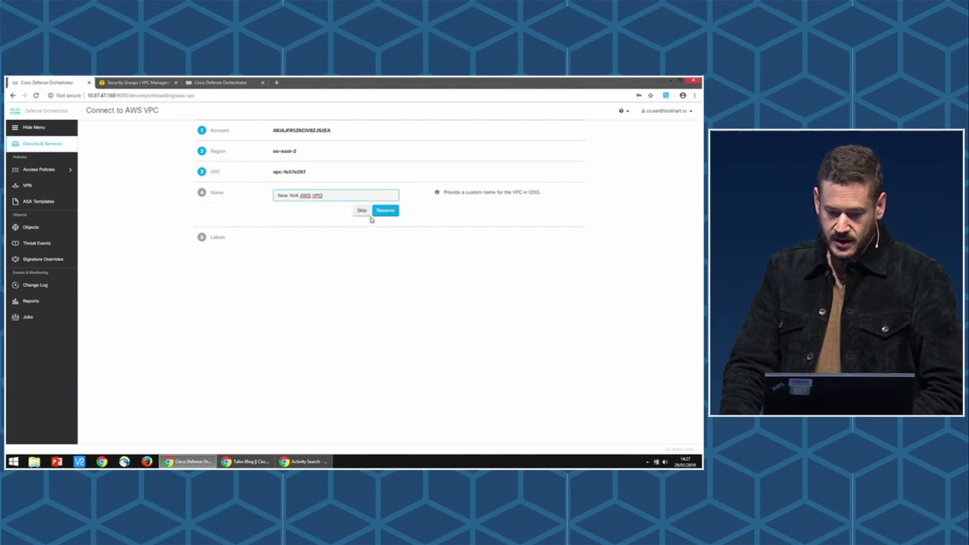
left_click(383, 211)
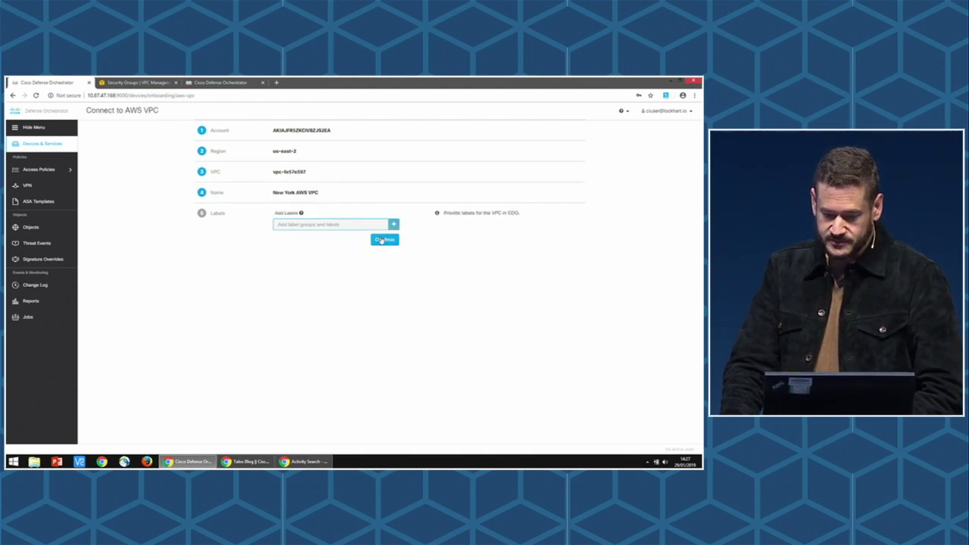
left_click(383, 240)
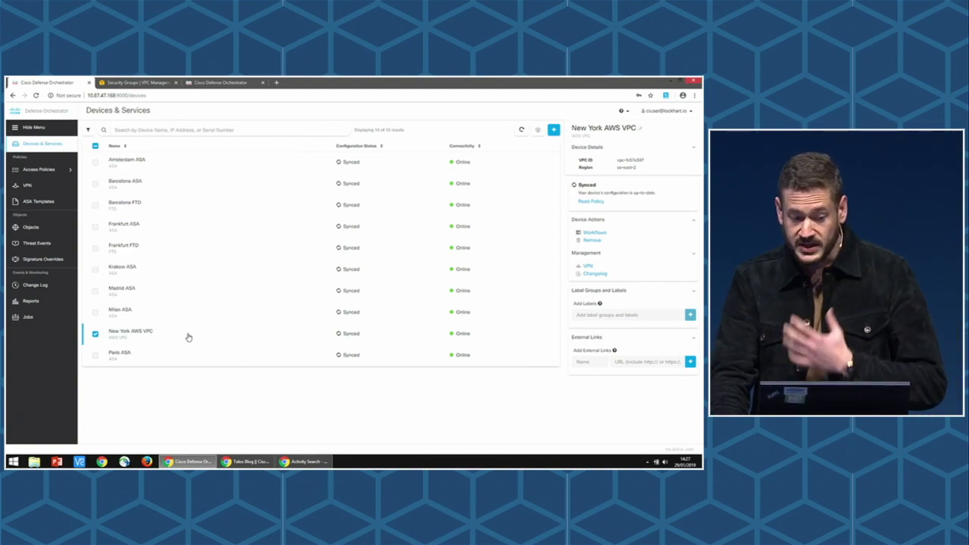
Show the VPN tunnels as a graph to check how the New York AWS VPC is connected.
left_click(60, 185)
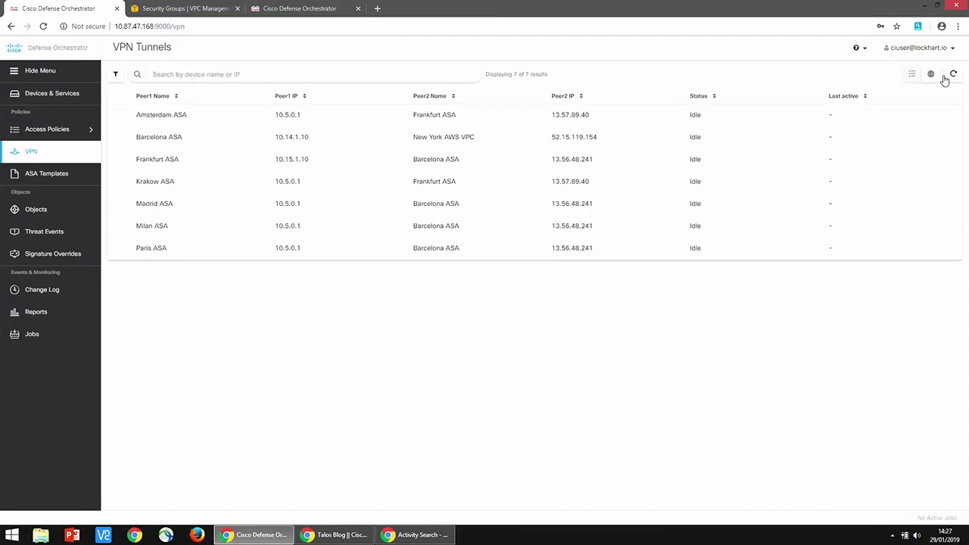
left_click(930, 74)
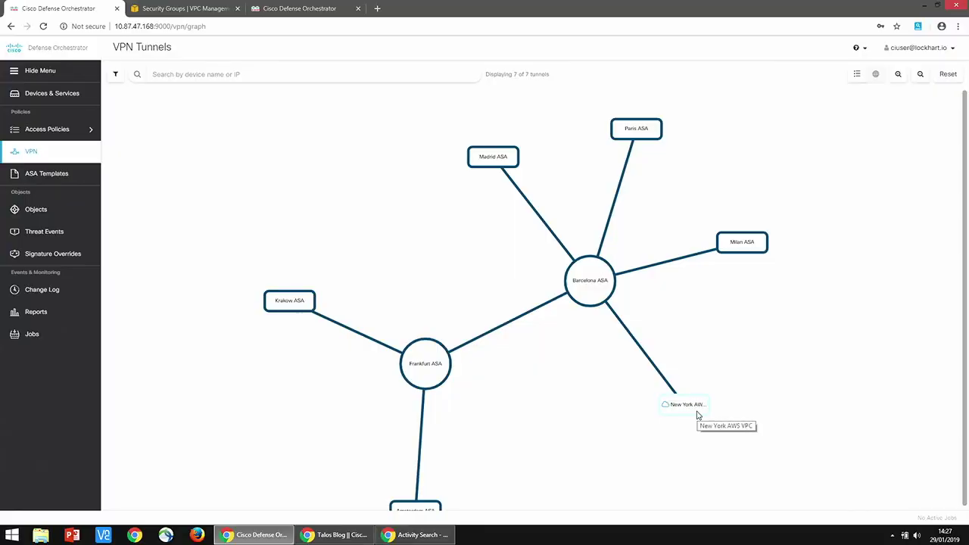
Return to the AWS VPC console and check the default security group's outbound rules.
left_click(185, 8)
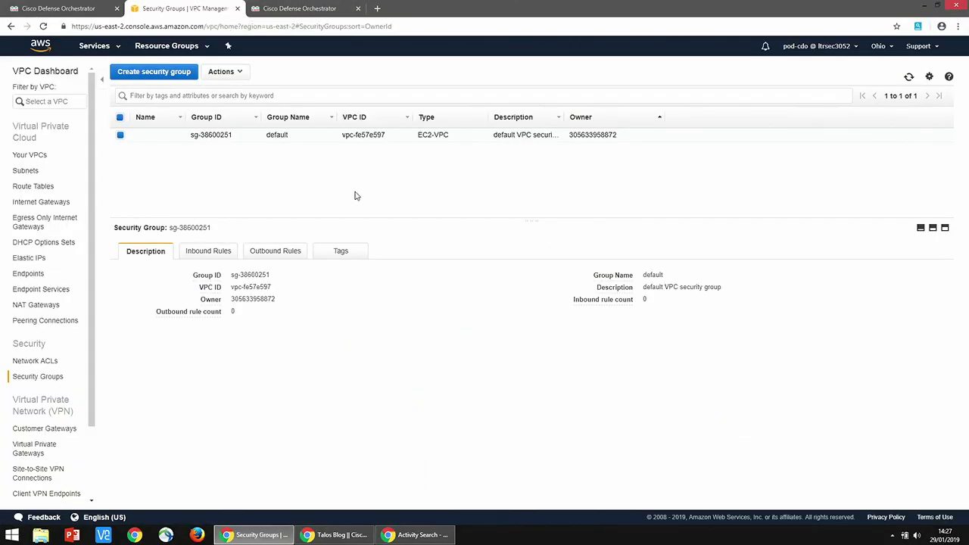
left_click(264, 252)
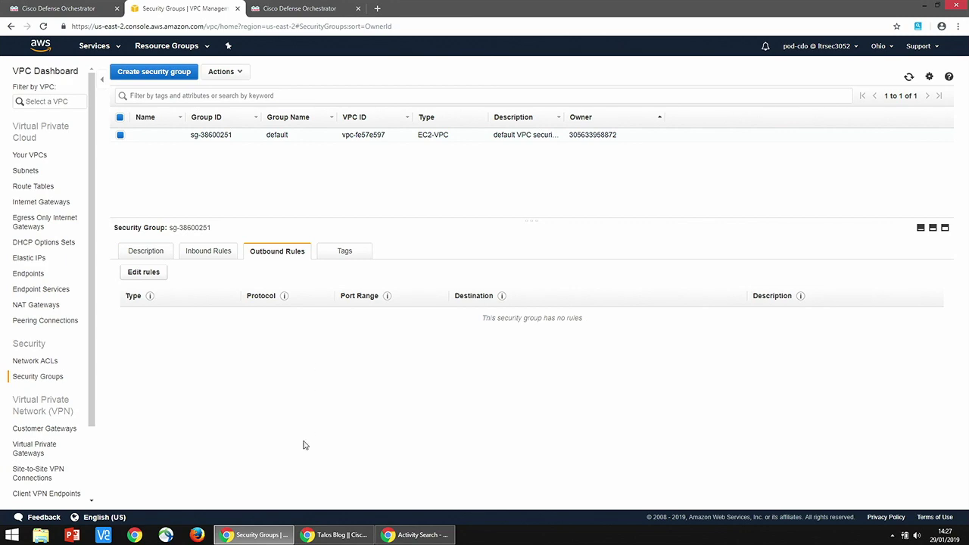
Switch back to Cisco Defense Orchestrator and review the access rules of the outside-acl network policy.
left_click(60, 9)
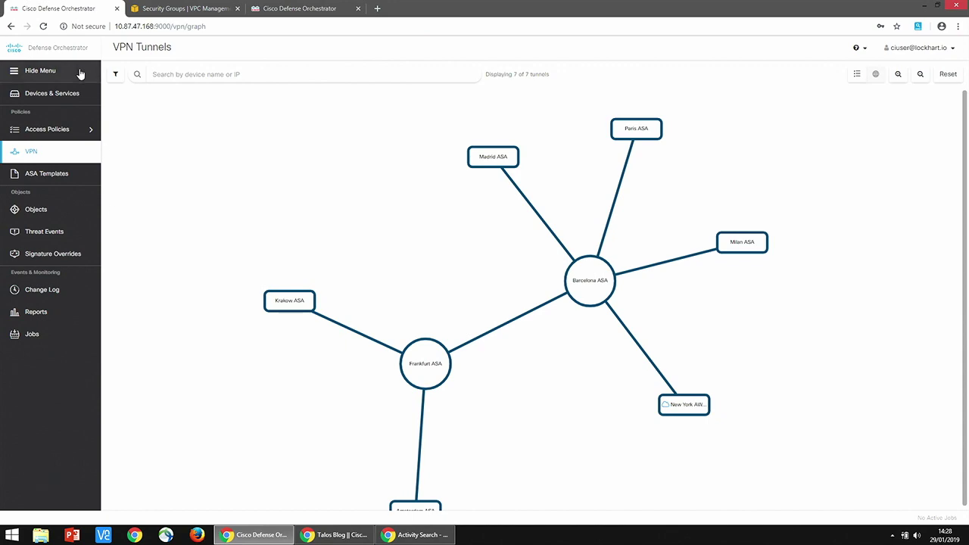
mouse_move(71, 129)
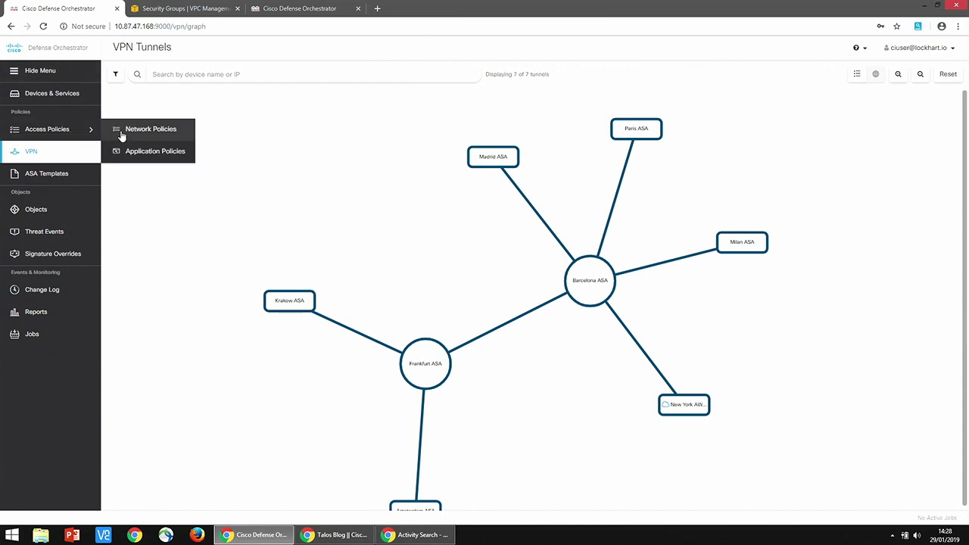
left_click(121, 133)
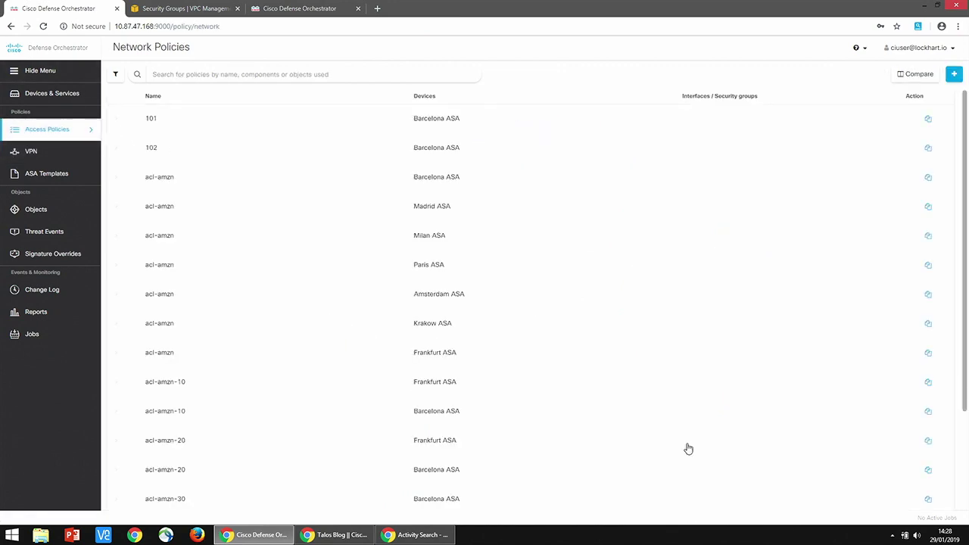
scroll(395, 409, "down", 3)
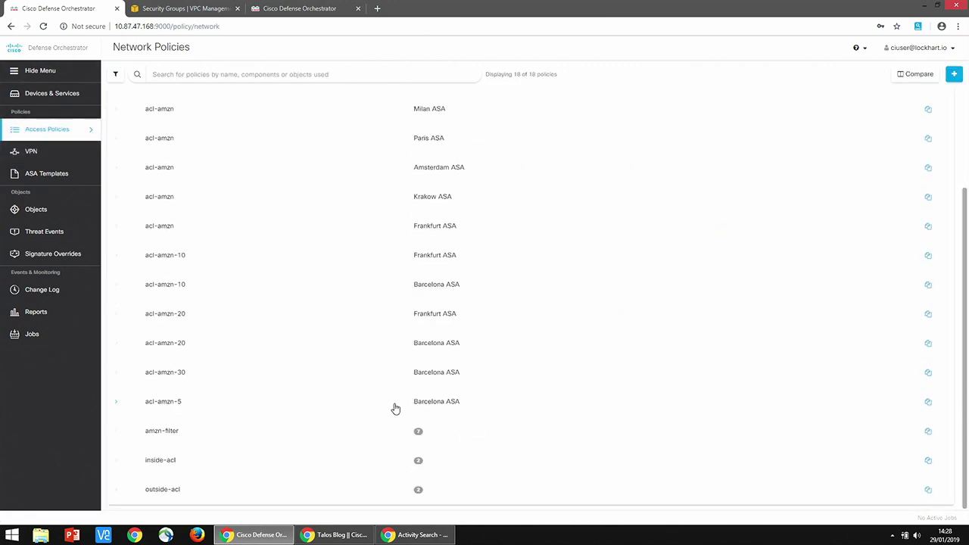
left_click(173, 489)
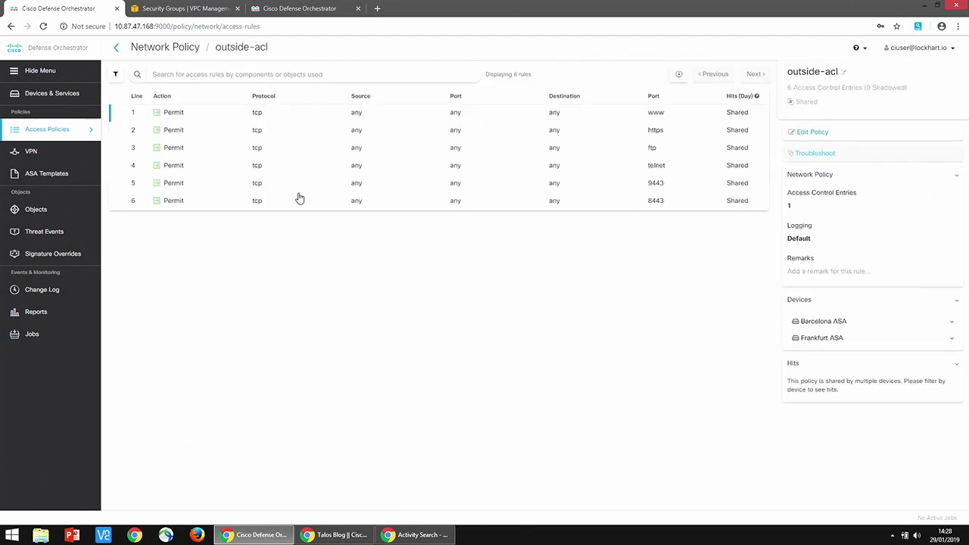
left_click(117, 48)
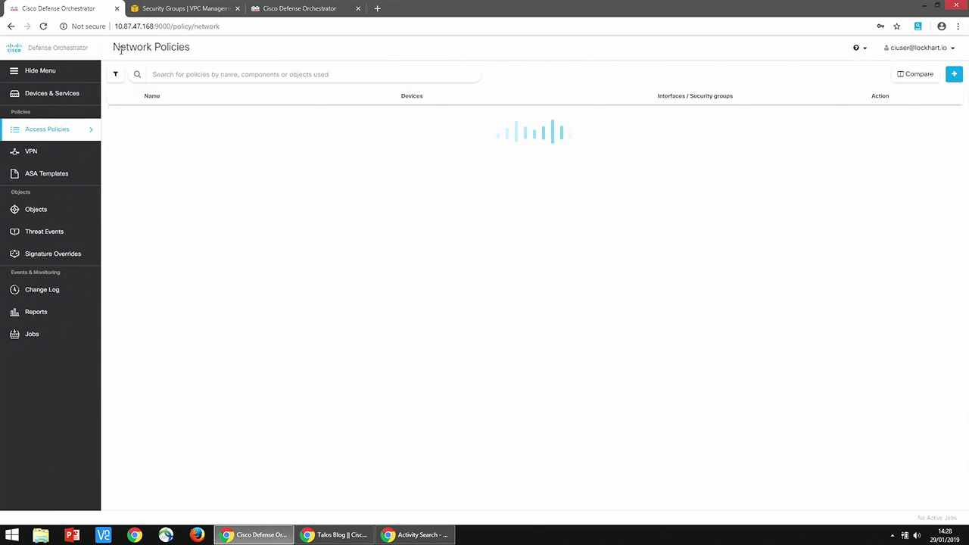
Copy the outside-acl policy to New York AWS VPC on interface sg-38600251 with direction out, and save it.
scroll(886, 454, "down", 5)
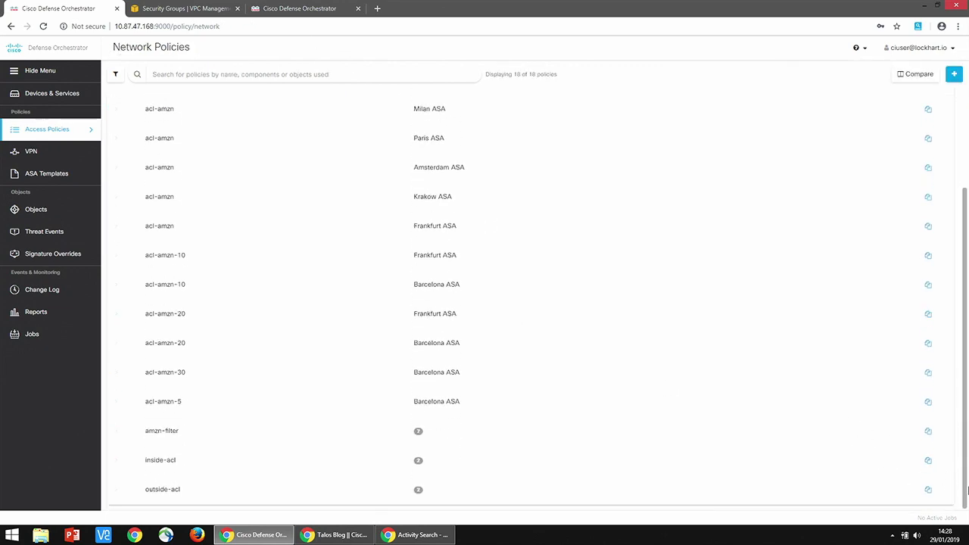
left_click(927, 490)
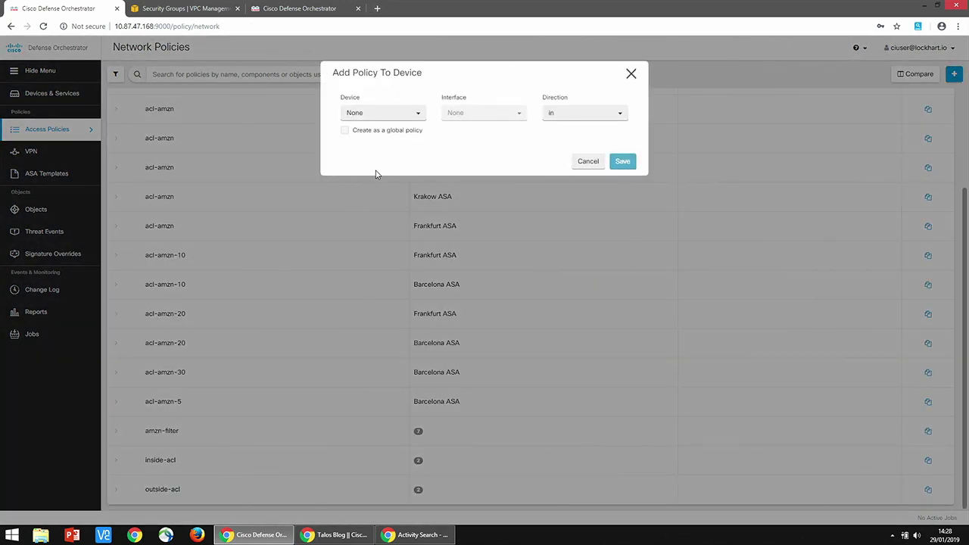
left_click(373, 111)
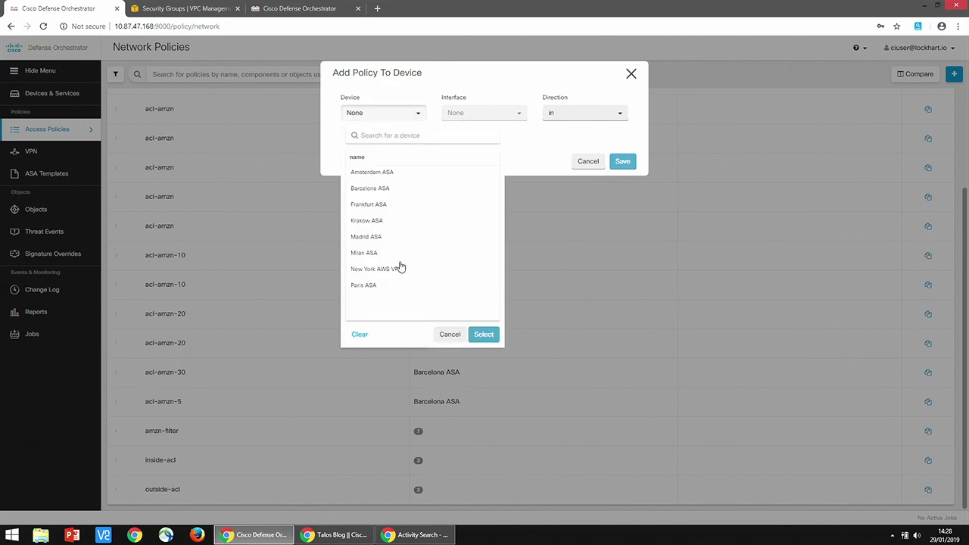
left_click(403, 270)
left_click(482, 333)
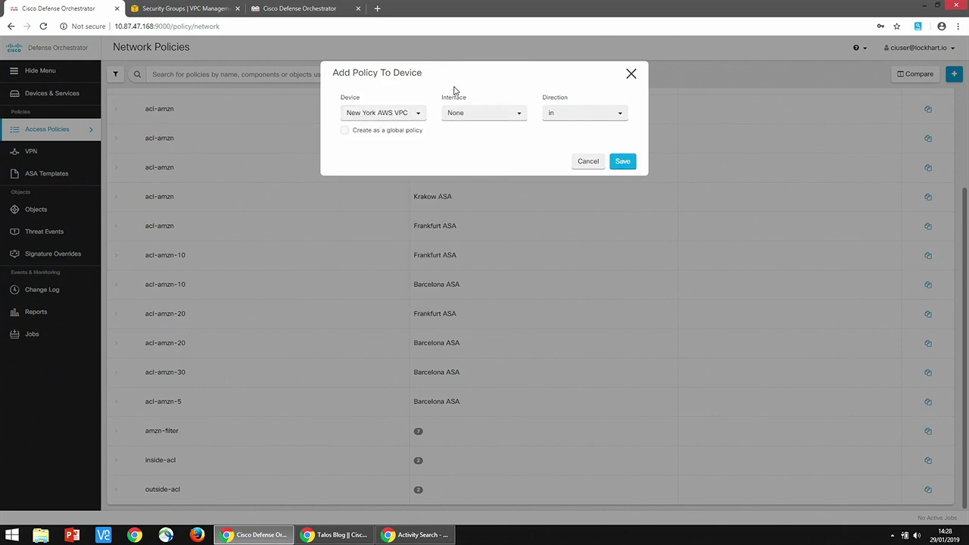
left_click(485, 113)
left_click(497, 175)
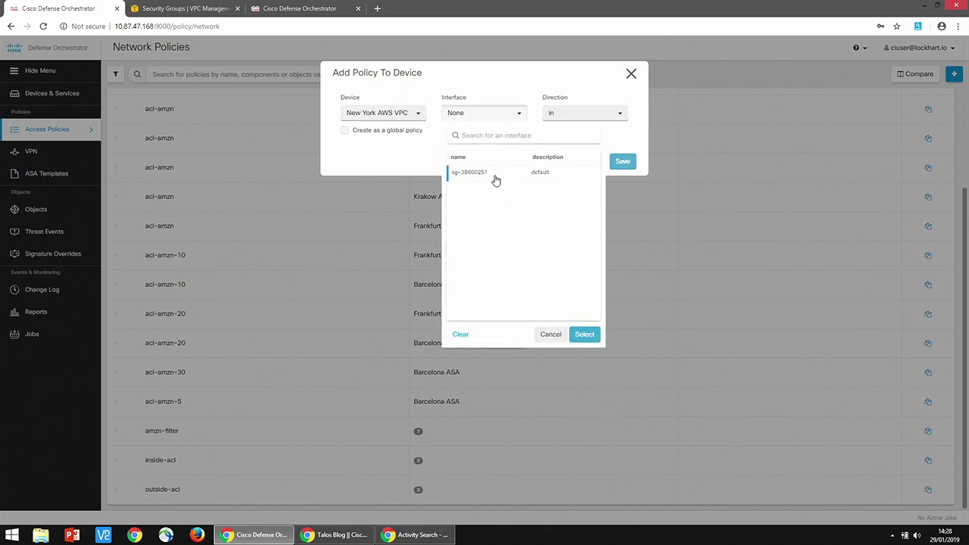
left_click(583, 338)
left_click(572, 113)
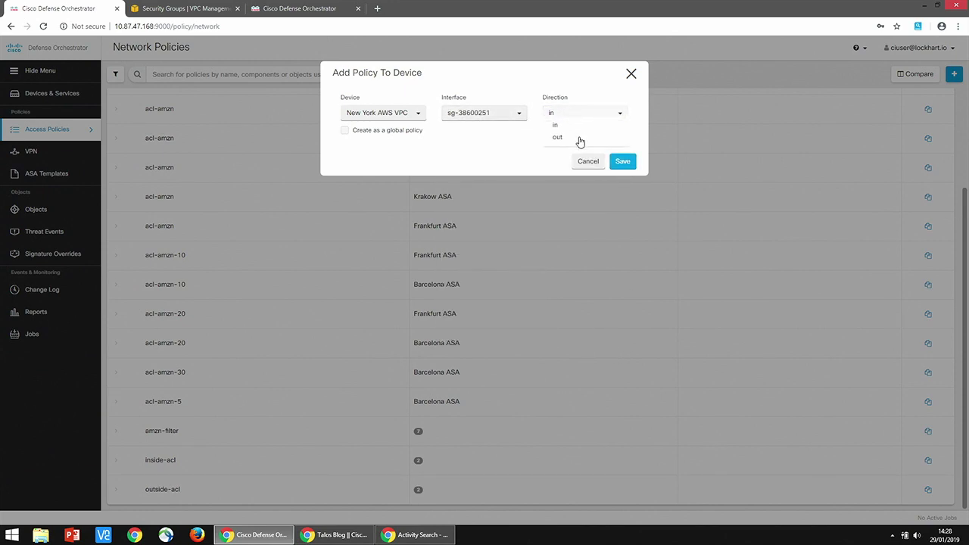
left_click(559, 137)
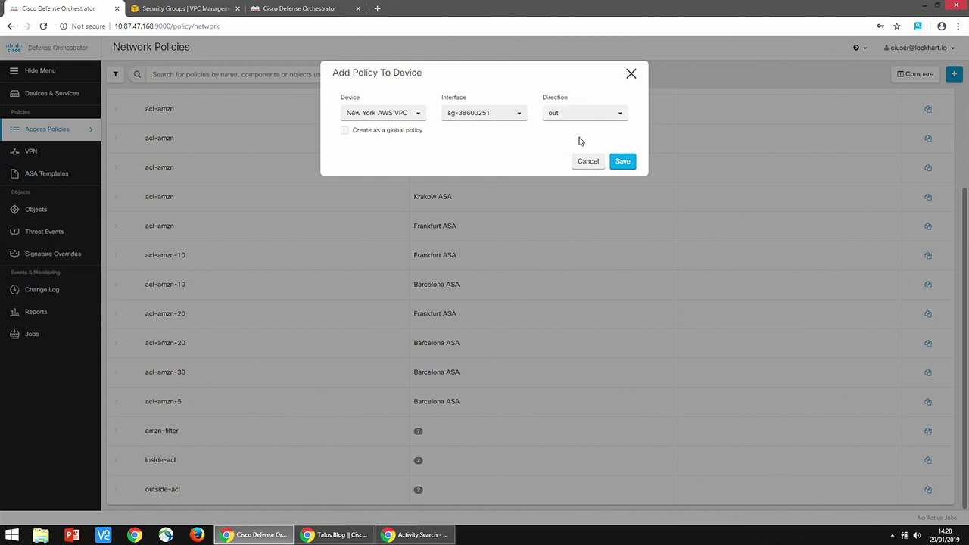
left_click(619, 165)
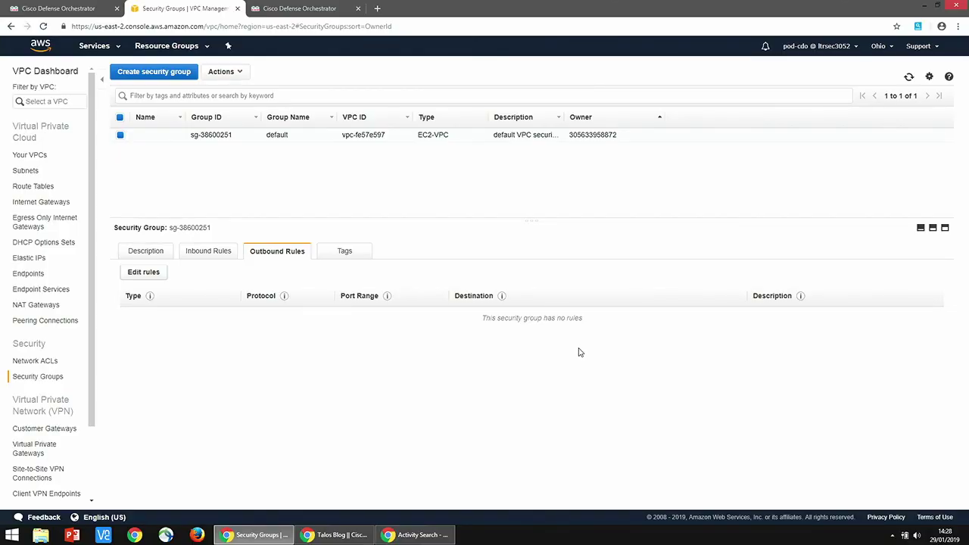
Refresh the AWS security groups to check the default group's outbound rules.
left_click(909, 78)
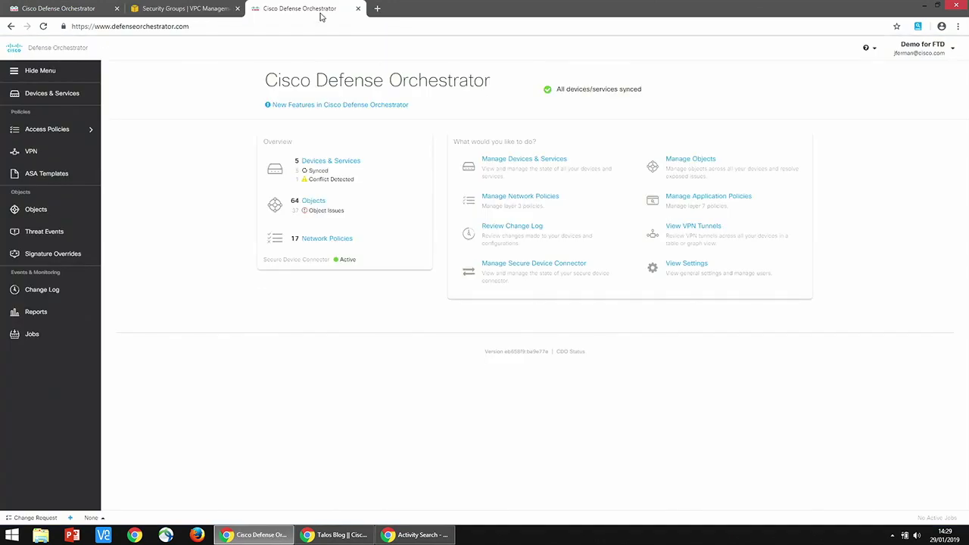
In Cisco Defense Orchestrator, select the Charlotte, Chicago and Providence ASAs in the device list to examine their bulk actions.
left_click(27, 100)
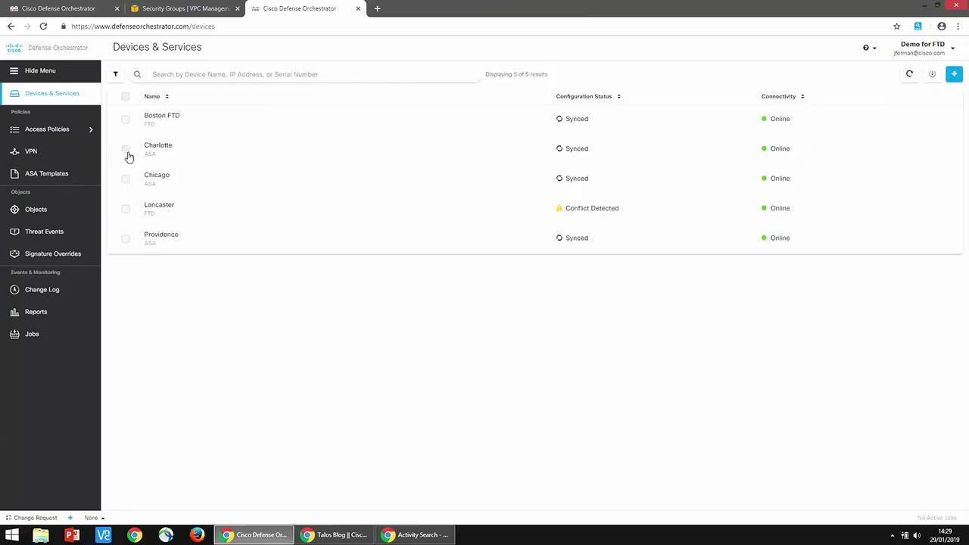
left_click(125, 150)
left_click(126, 179)
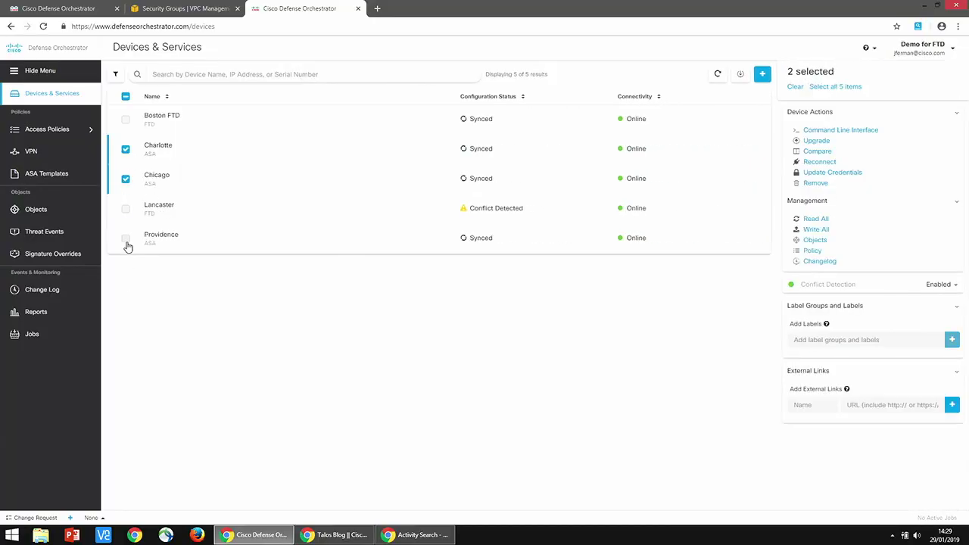
left_click(125, 238)
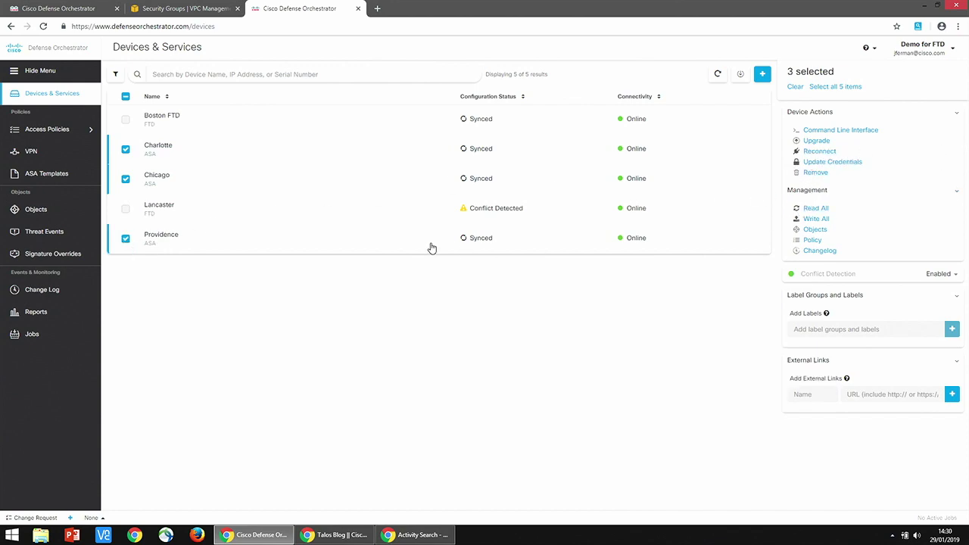
Leave only Charlotte selected and open its device configuration for review.
left_click(125, 239)
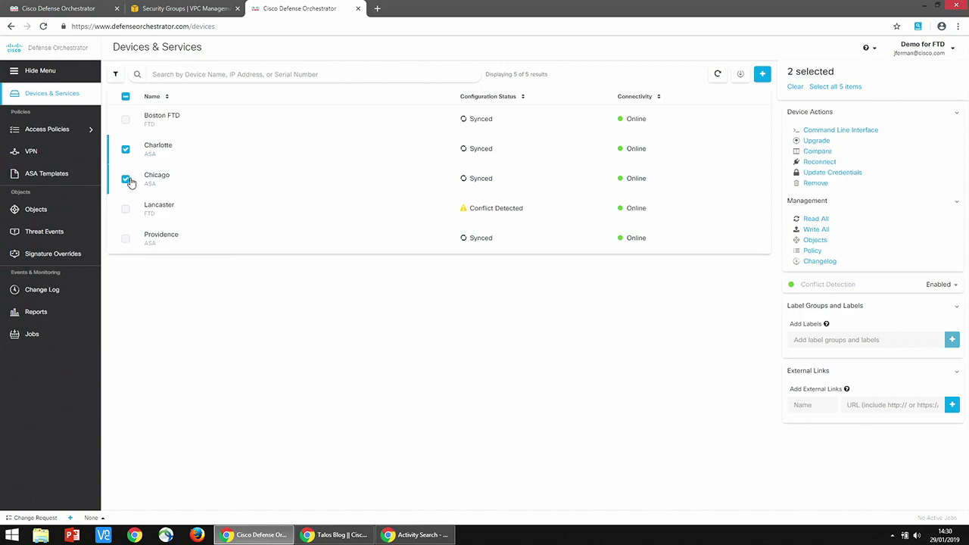
left_click(126, 179)
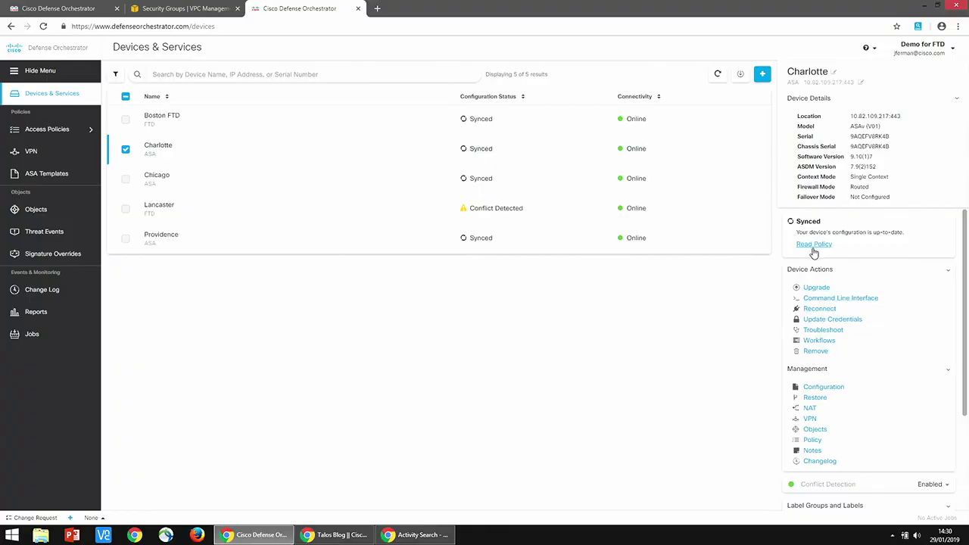
left_click(824, 386)
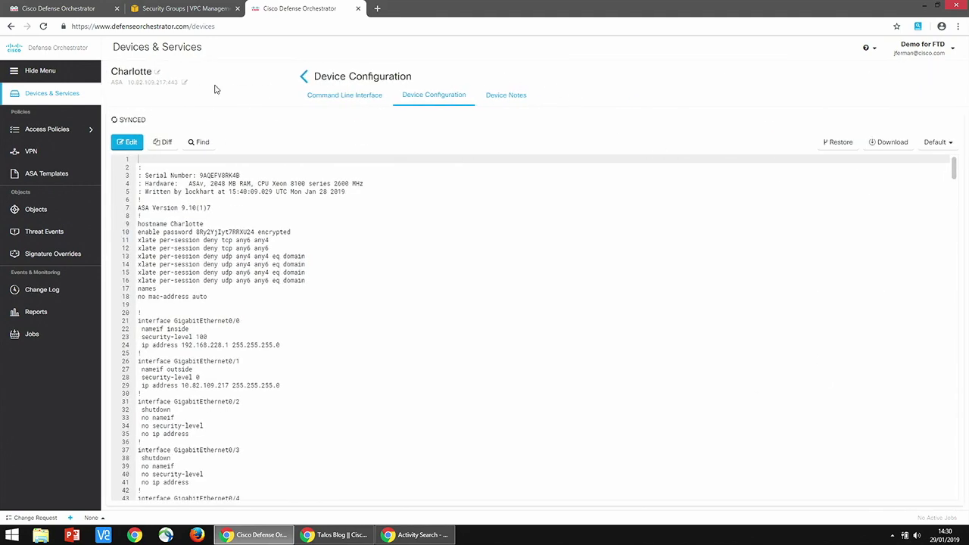
Open Charlotte's command line interface and load the Create VPN macro to examine its parameters.
left_click(362, 98)
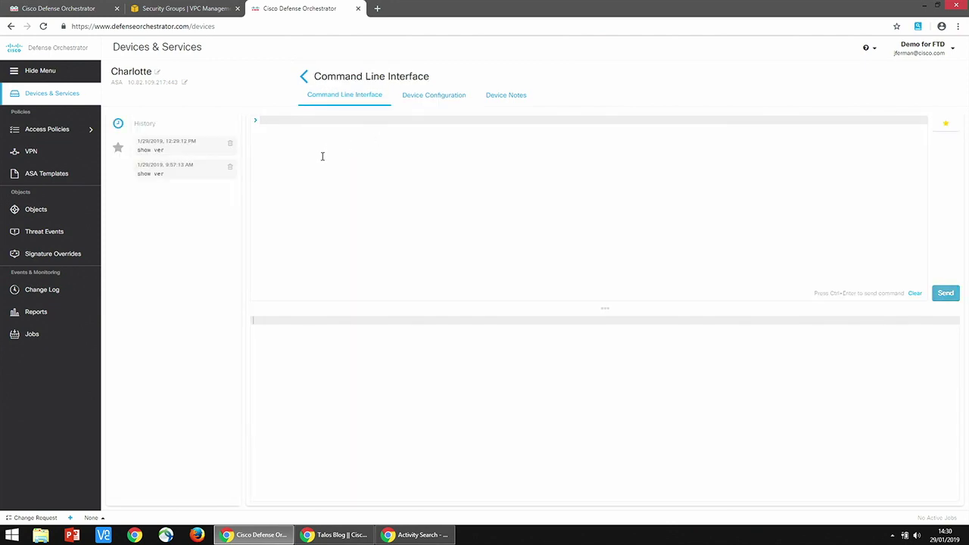
left_click(118, 153)
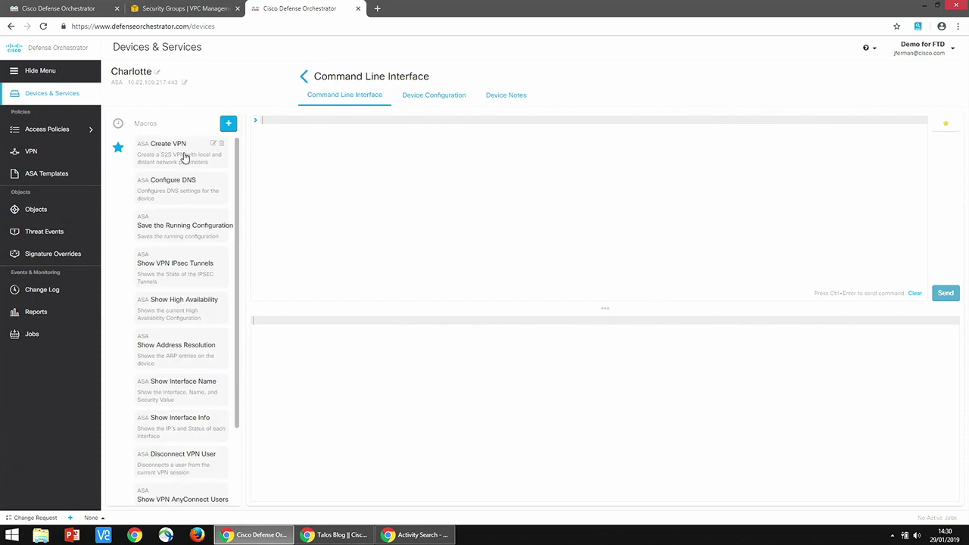
left_click(184, 157)
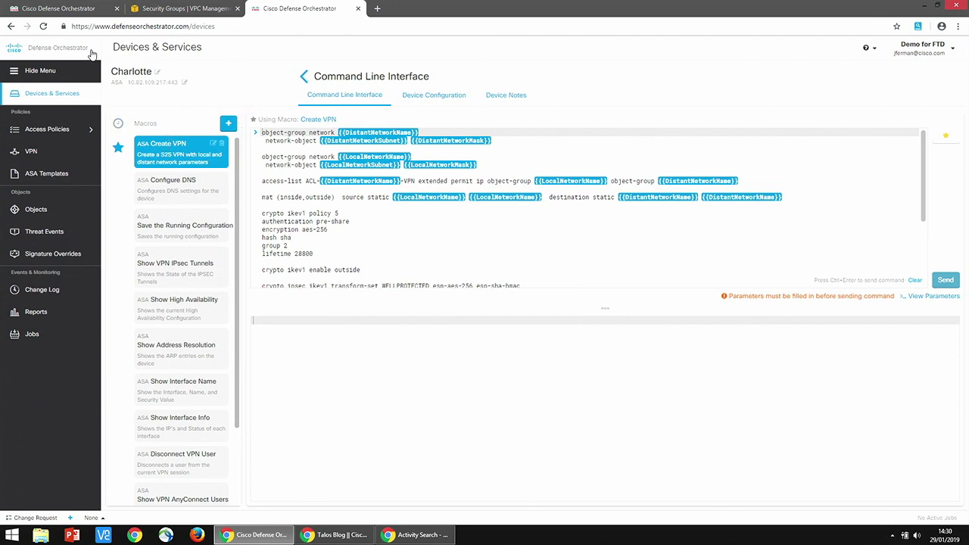
Add Chicago and Providence to the selected Charlotte ASA in the device list and open the bulk device upgrade.
left_click(54, 94)
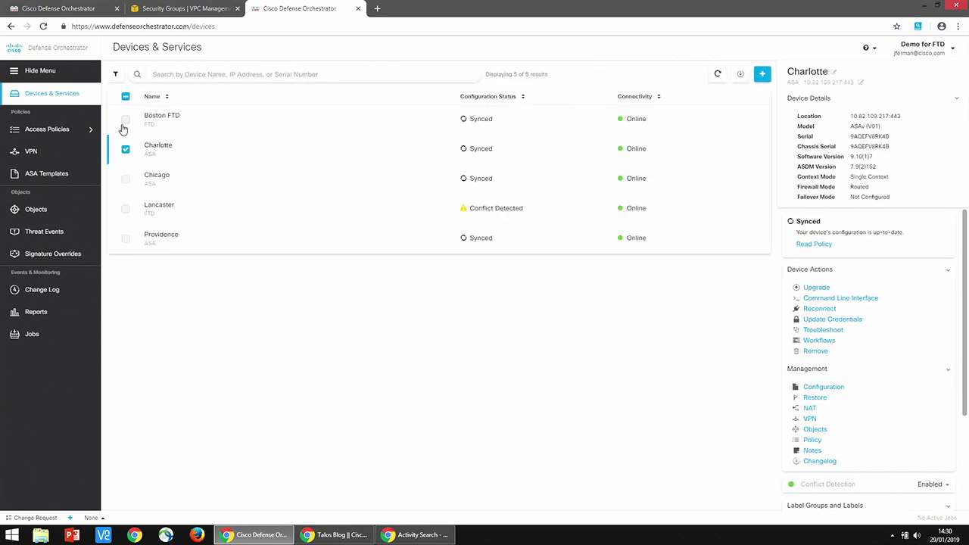
left_click(126, 178)
left_click(125, 238)
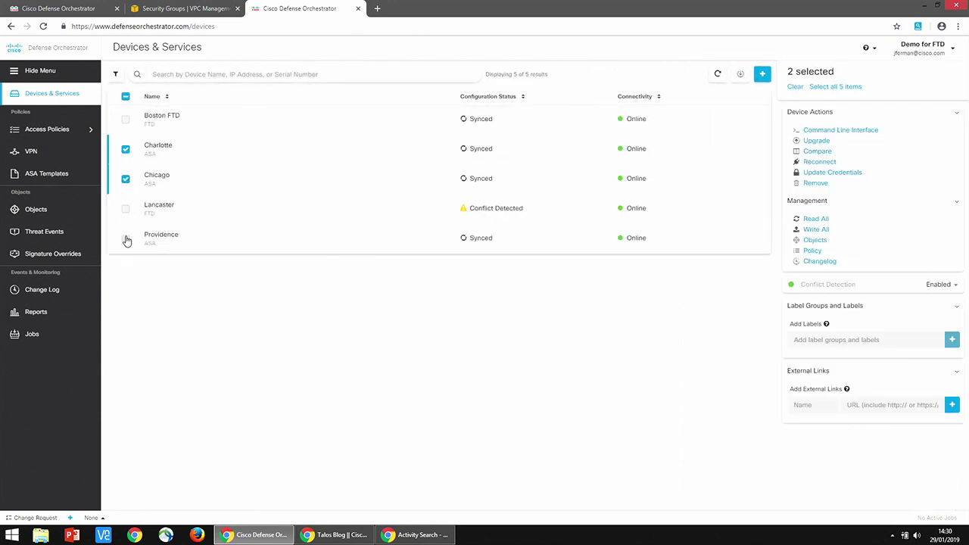
left_click(814, 142)
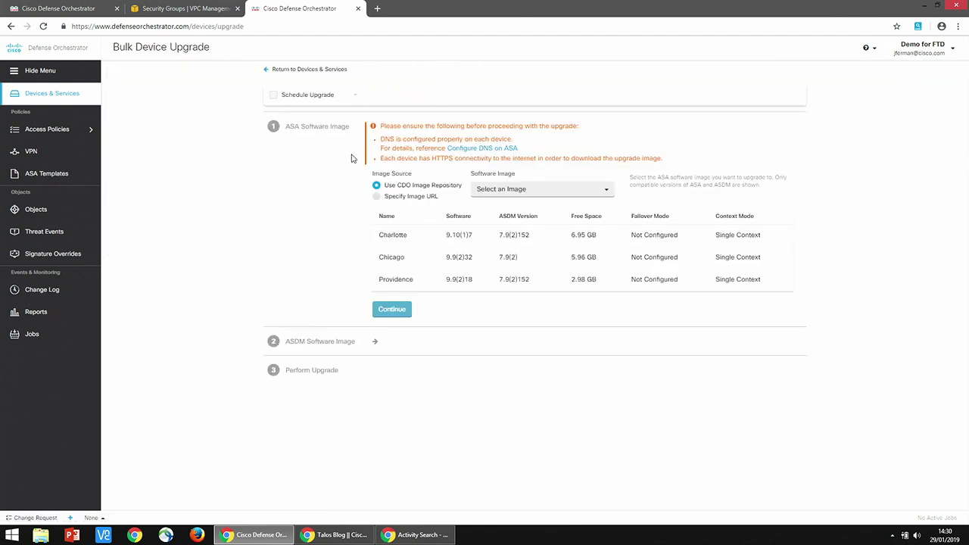
Choose ASA software image 9.10(1.7) from the CDO image repository for the bulk upgrade.
left_click(496, 193)
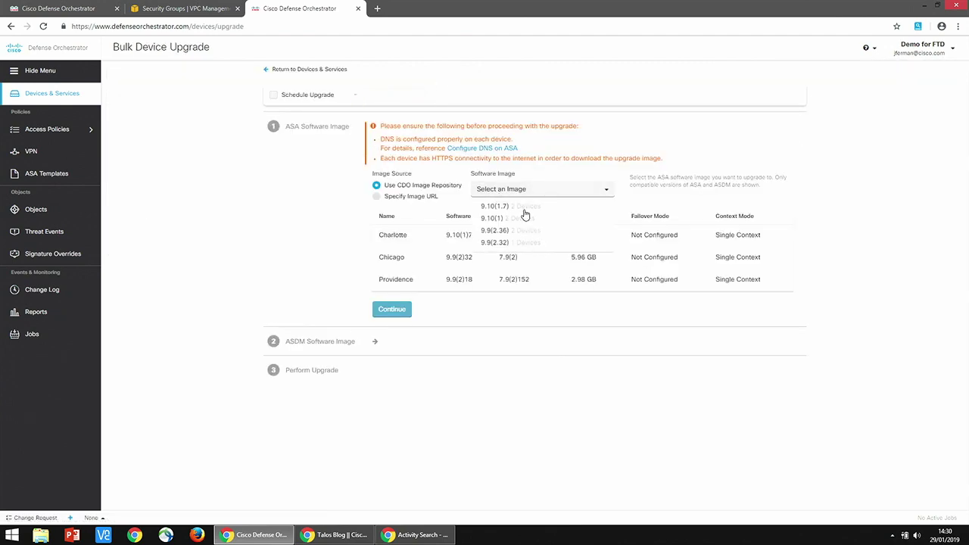
left_click(528, 208)
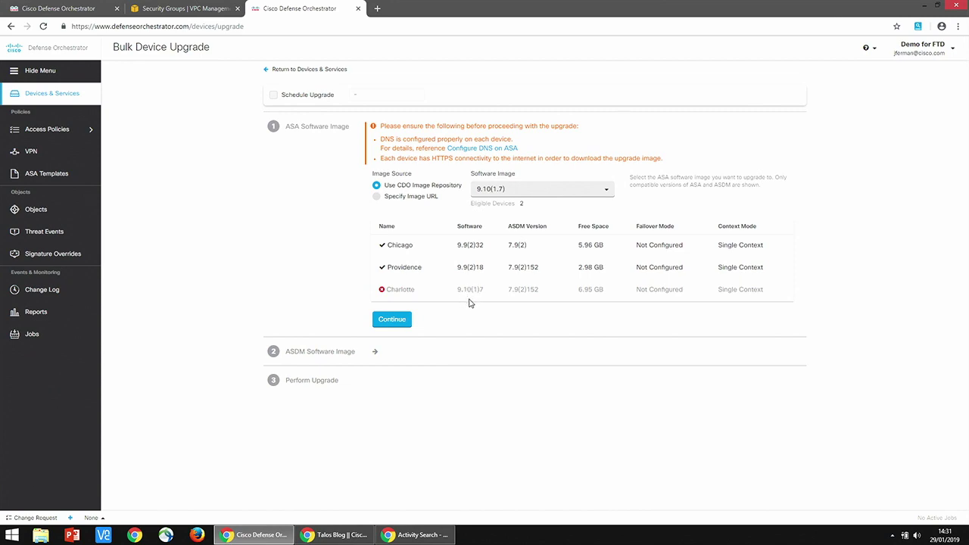
left_click(399, 319)
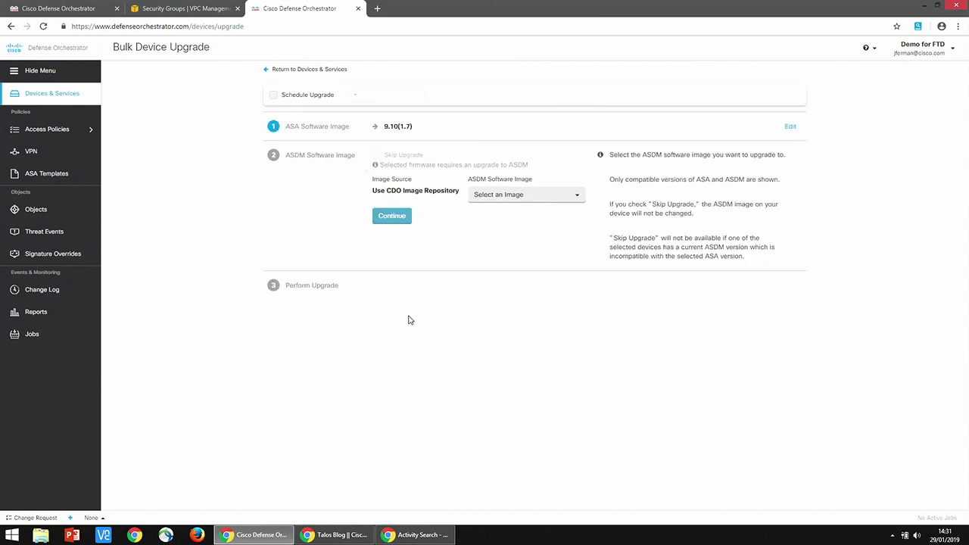
Choose ASDM software image 7.10(1) and set the upgrade to copy the images and install/reboot the devices automatically.
left_click(500, 195)
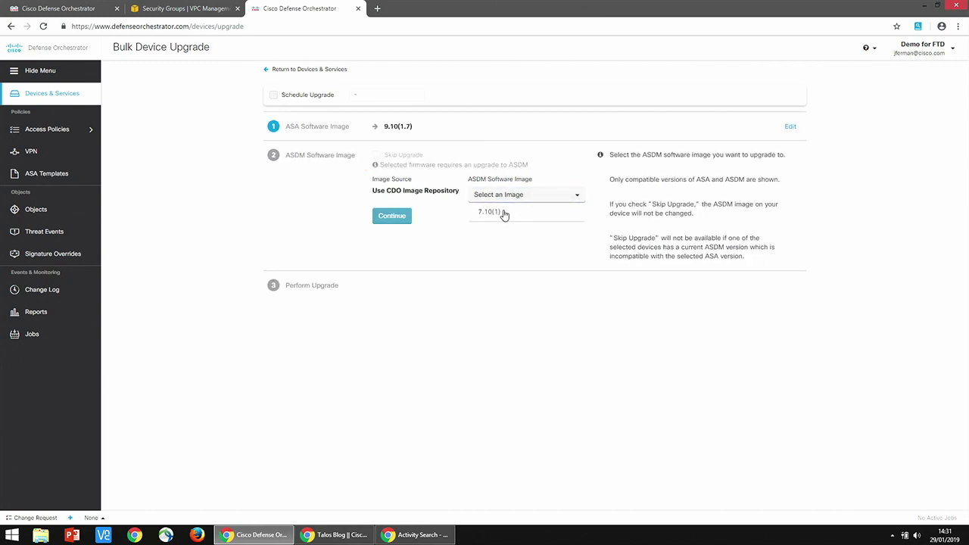
left_click(502, 213)
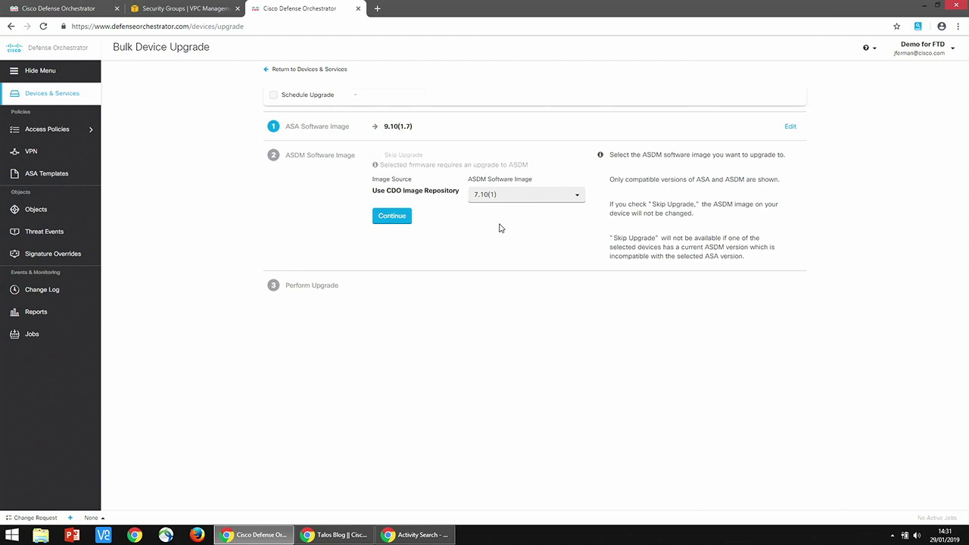
left_click(389, 217)
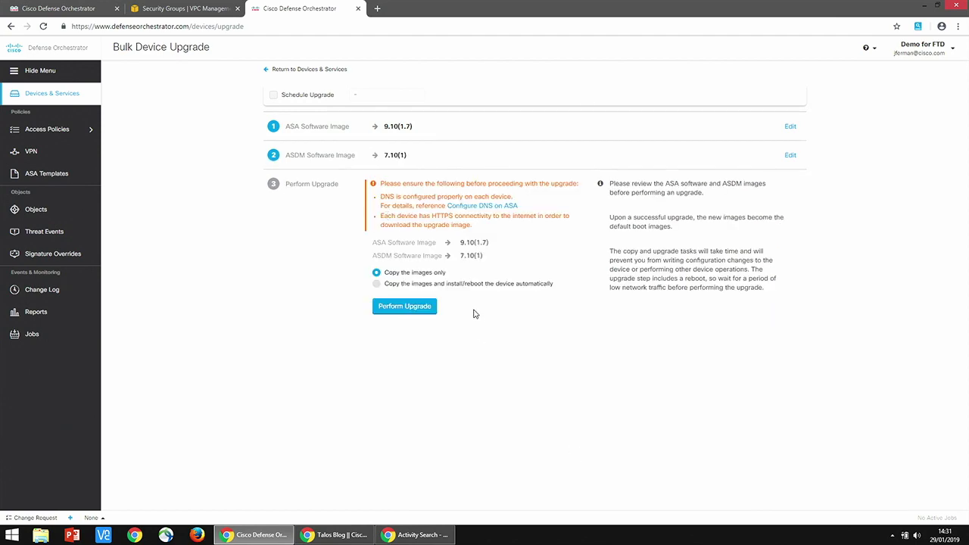
left_click(460, 286)
Enable upgrade scheduling to view its date picker, and turn scheduling back off.
left_click(274, 97)
left_click(388, 95)
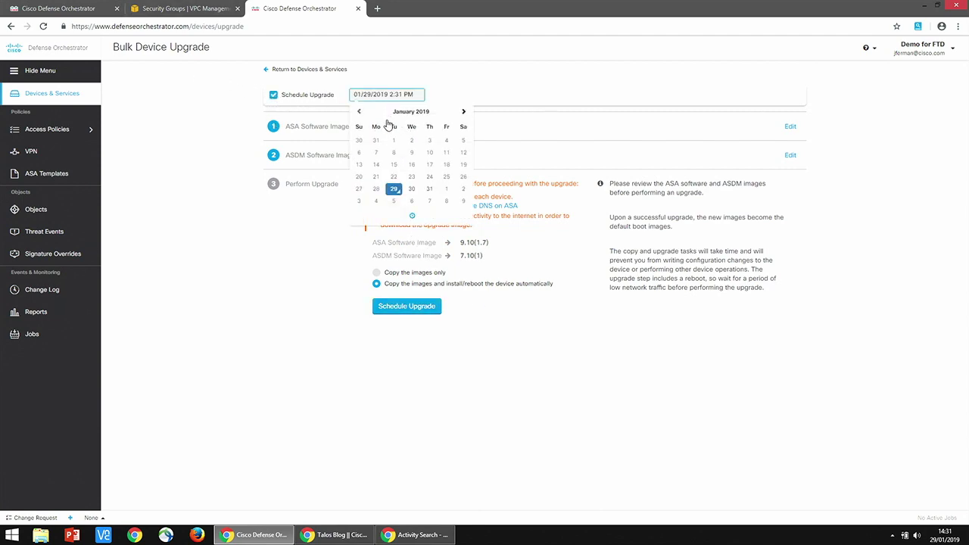
left_click(273, 94)
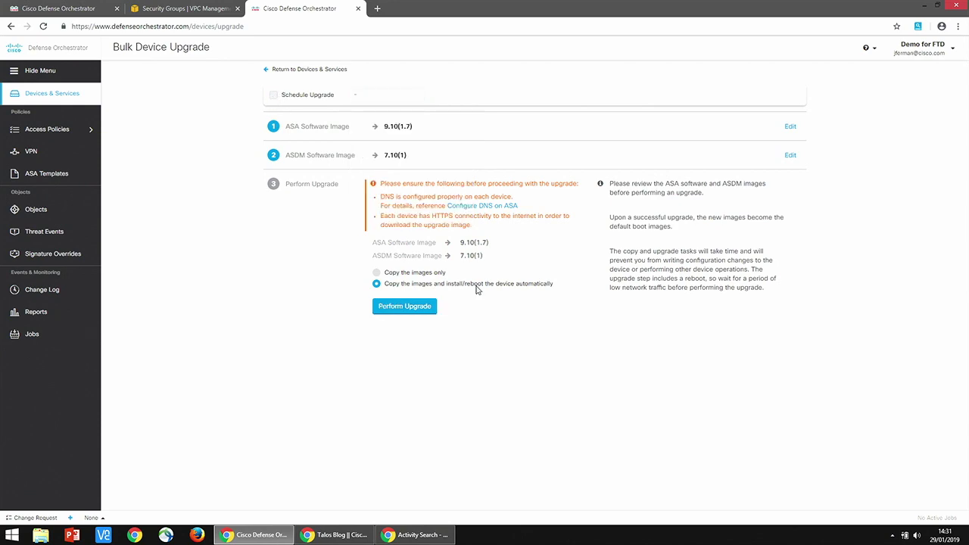
Perform the bulk upgrade immediately and open the upgrade review for the Chicago ASA.
left_click(413, 307)
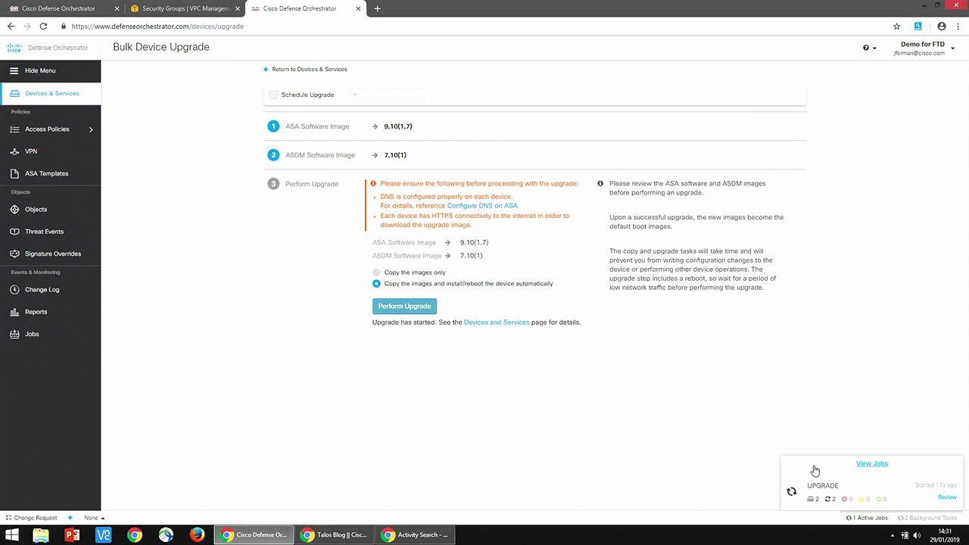
left_click(21, 93)
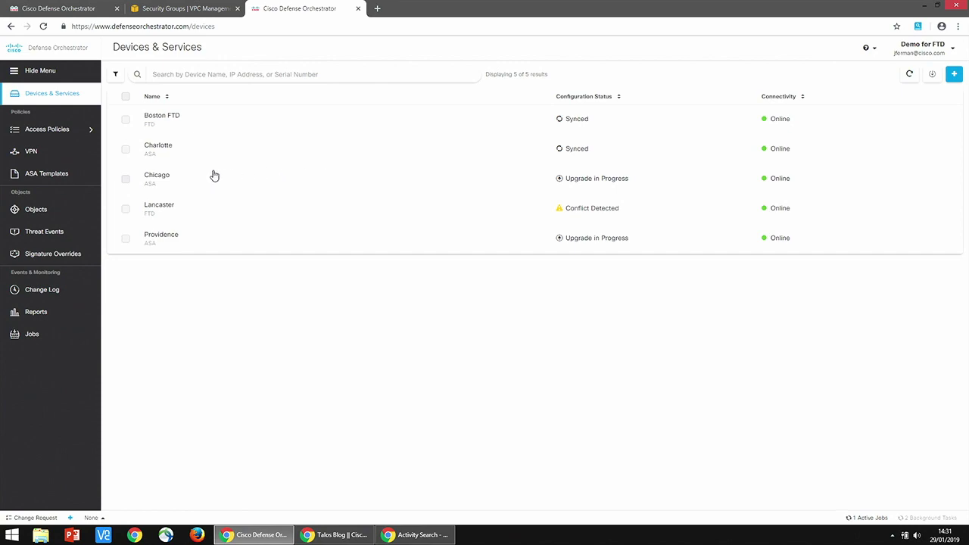
left_click(155, 177)
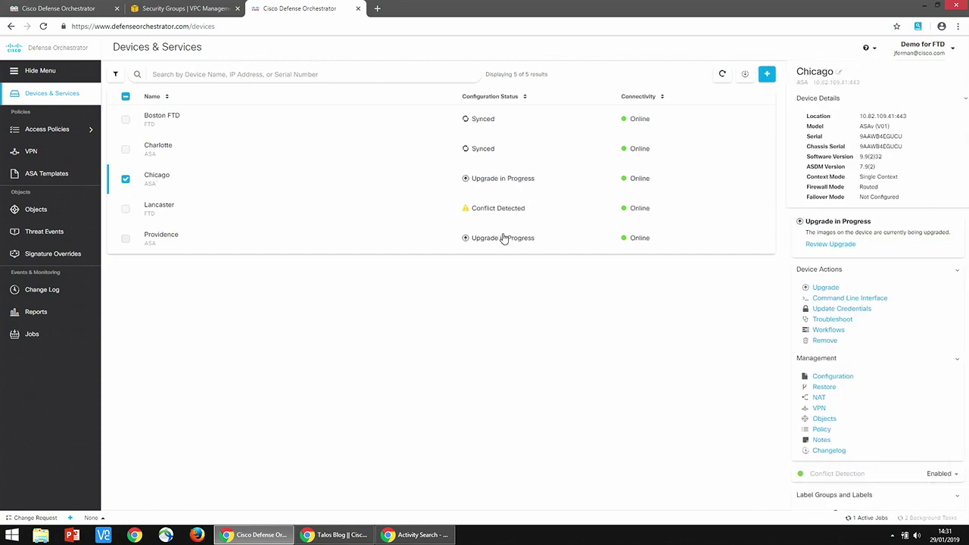
left_click(798, 245)
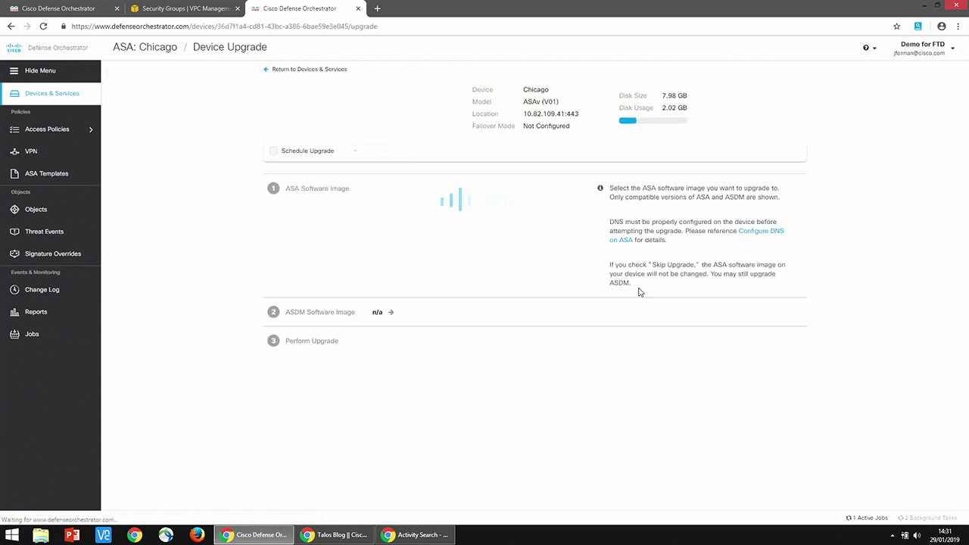
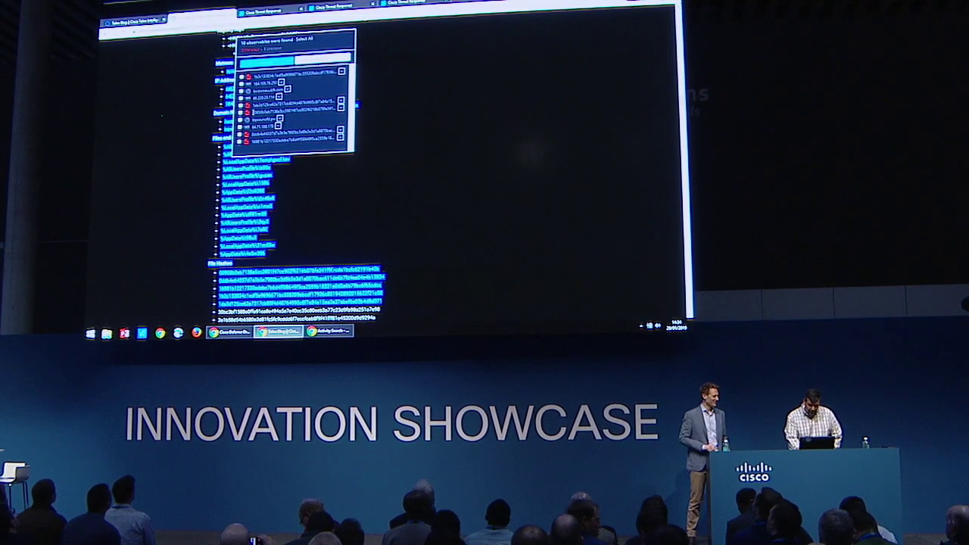
Investigate the observables found on the Talos blog page in Cisco Threat Response and list the affected targets.
left_click(258, 62)
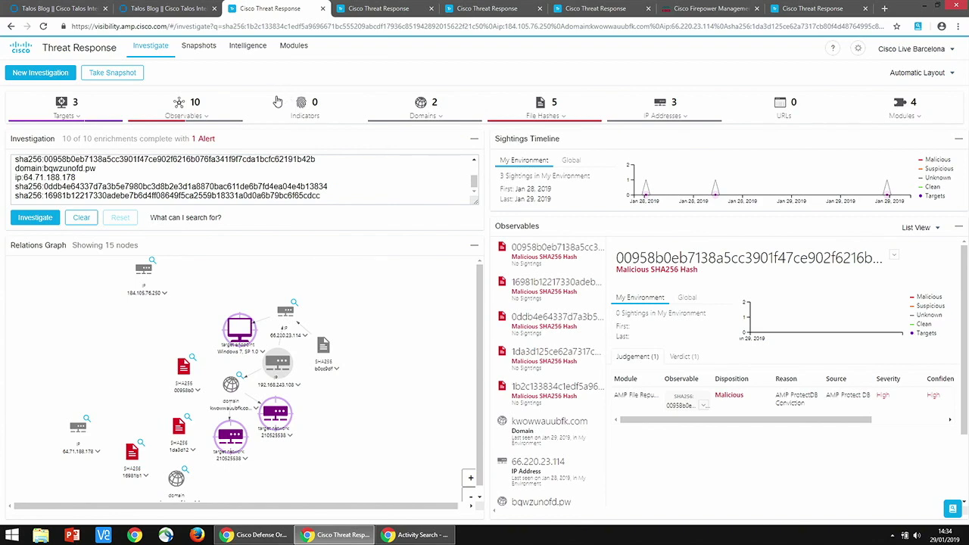
left_click(109, 112)
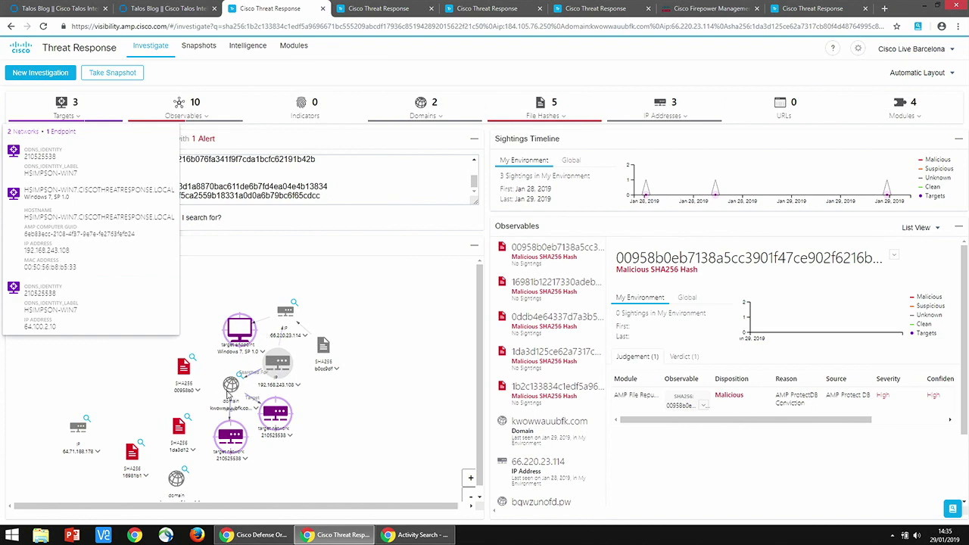
Move the kwowwauubfk.com domain node clear in the relations graph and block that domain through Global-Umbrella-Defense.
left_click_drag(231, 388, 226, 303)
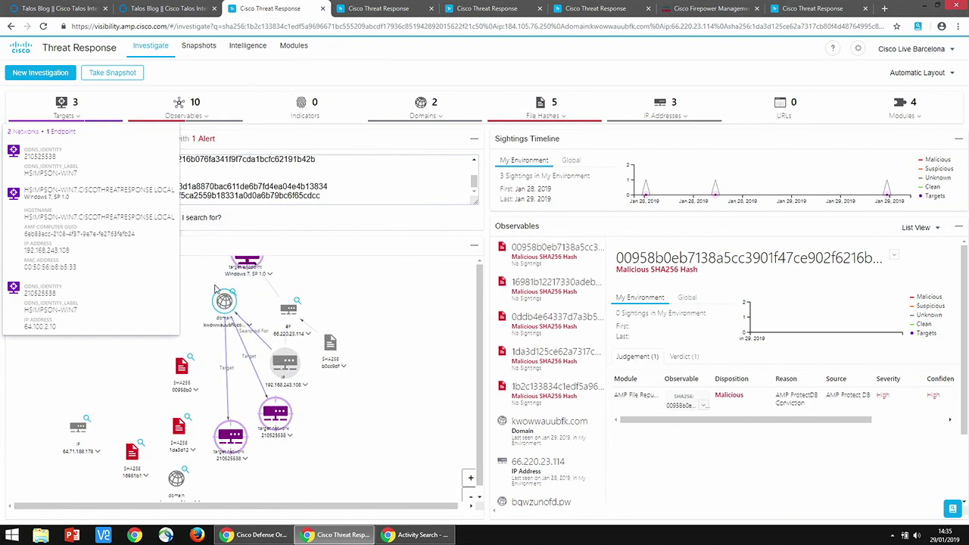
left_click(249, 326)
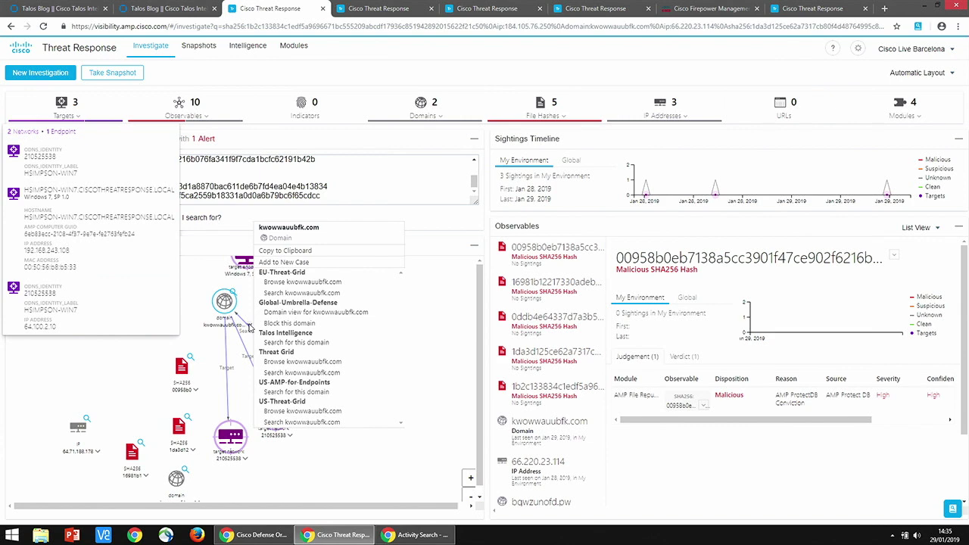
left_click(305, 326)
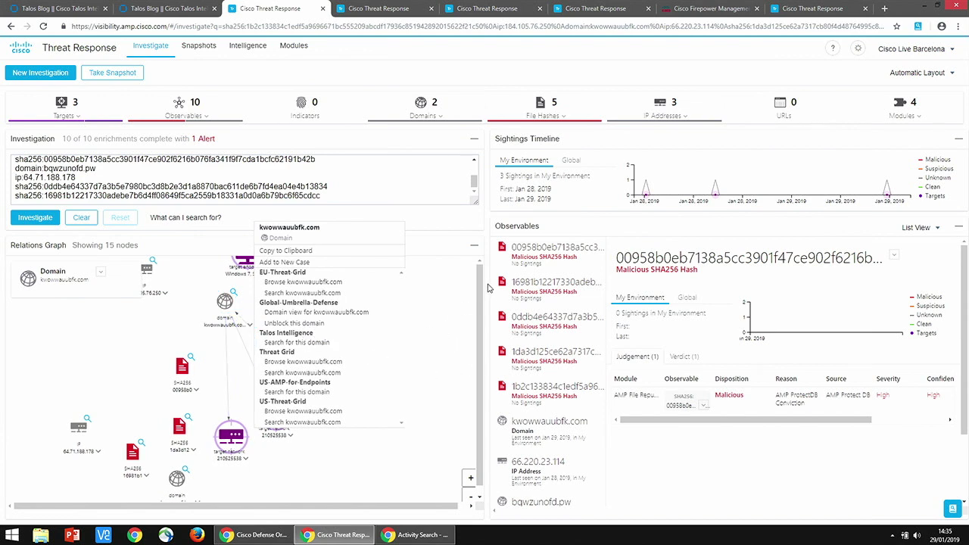
left_click(412, 401)
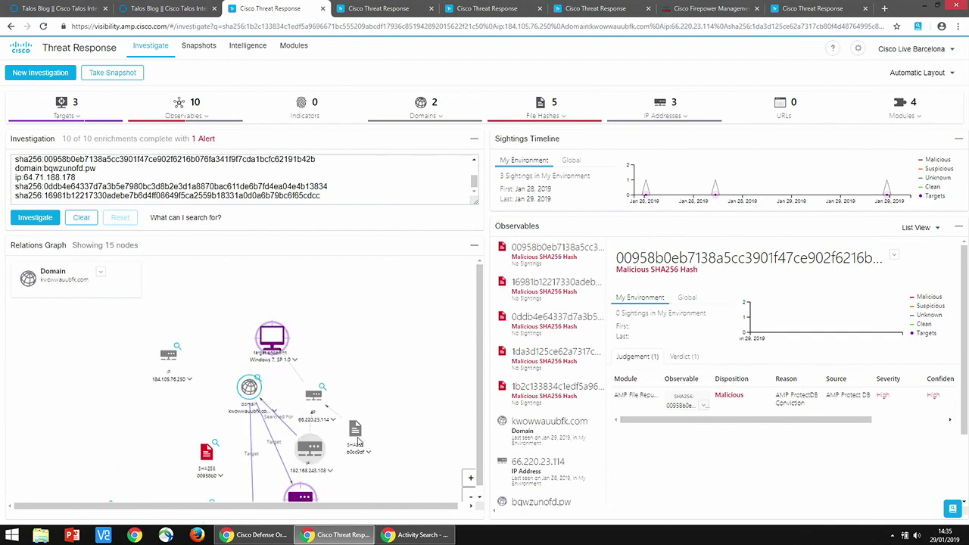
Pull the SHA-256 node linked to 66.220.23.114 aside in the relations graph and add its hash to the investigation.
left_click_drag(358, 437, 387, 366)
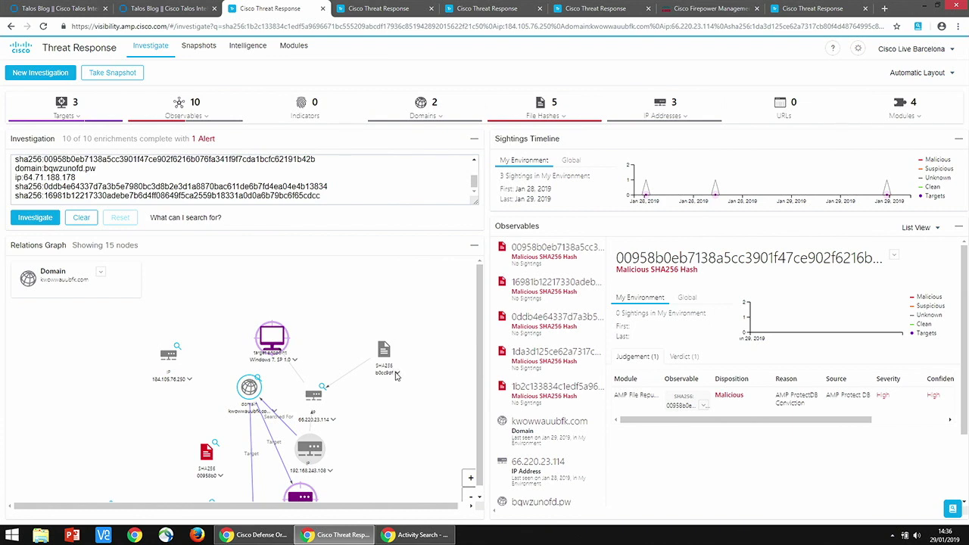
left_click(395, 375)
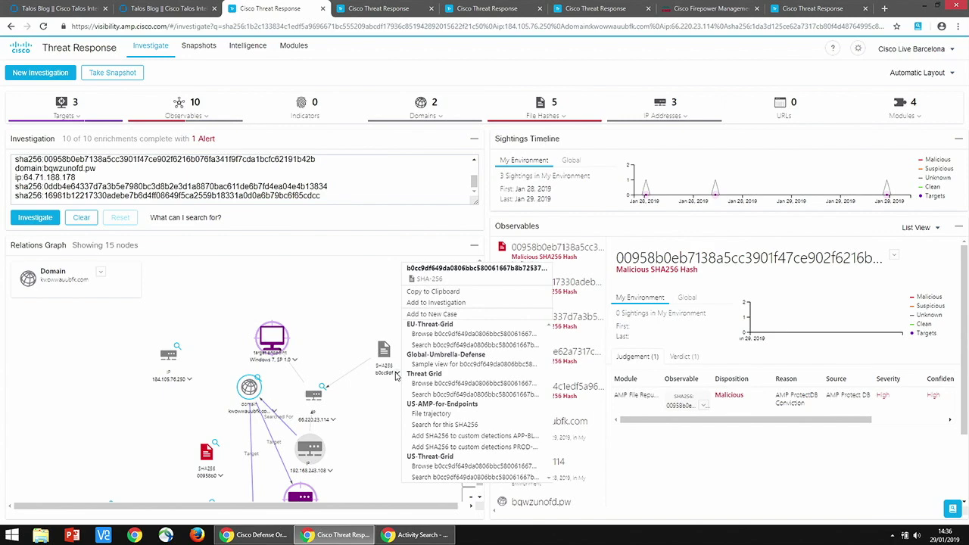
left_click(444, 302)
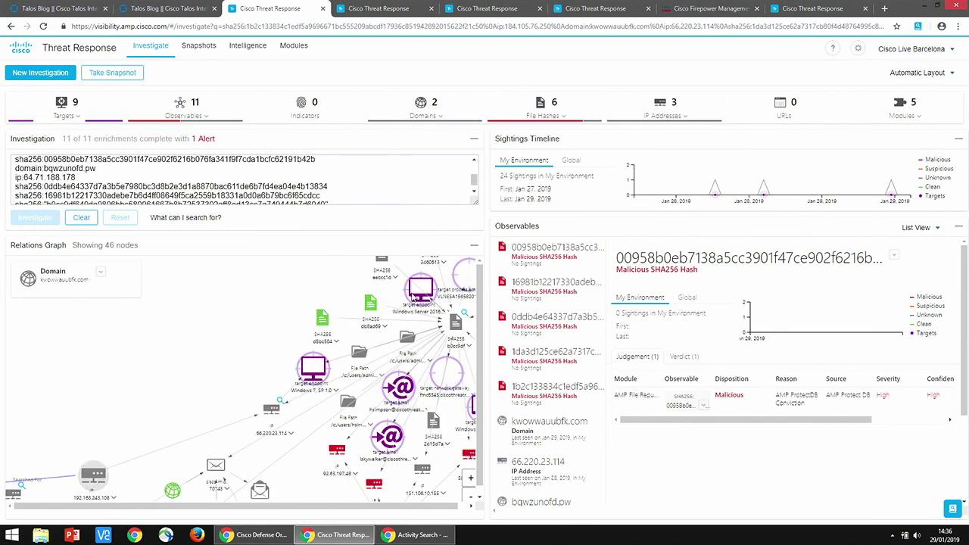
Review the list of affected targets through the finance1 entry, and show the available actions for the b0cc9df SHA-256 node in the relations graph.
left_click(69, 101)
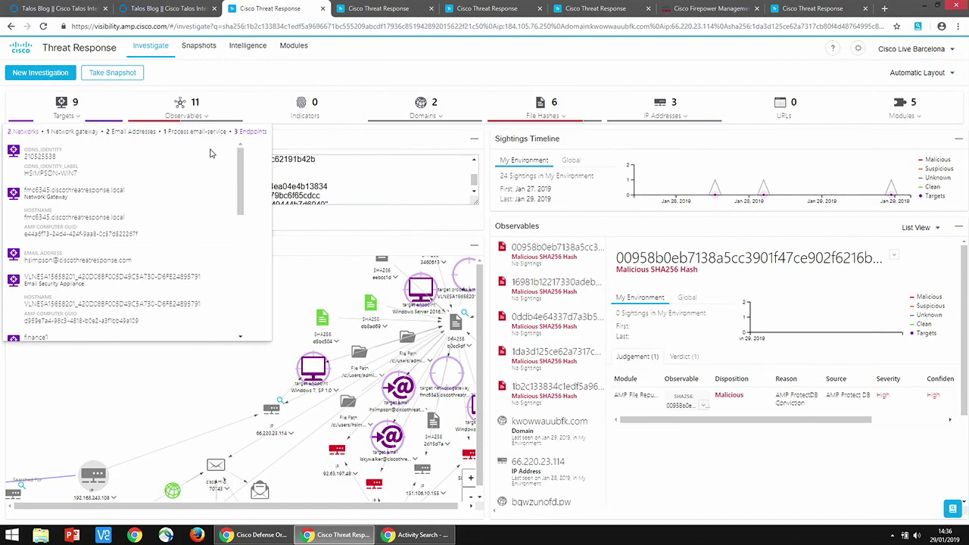
left_click_drag(241, 173, 236, 204)
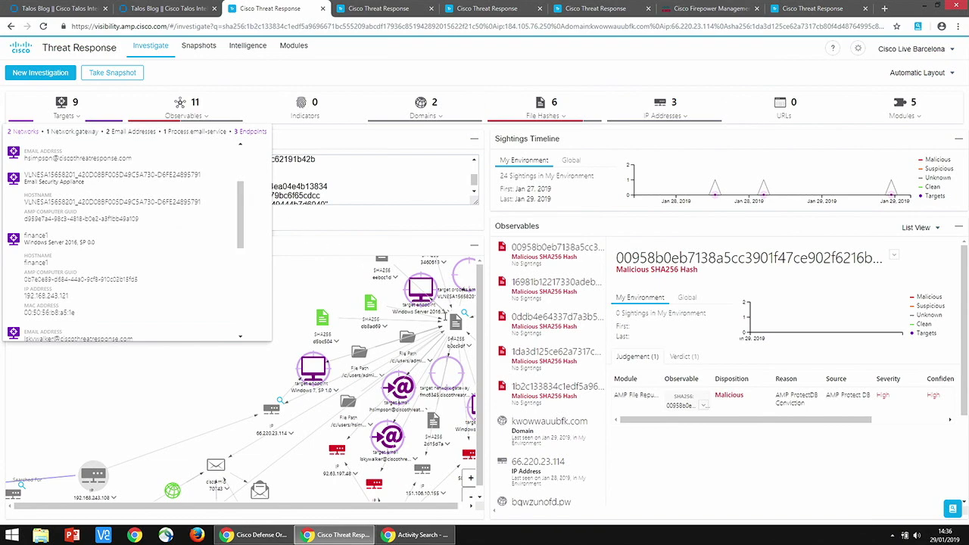
left_click(469, 350)
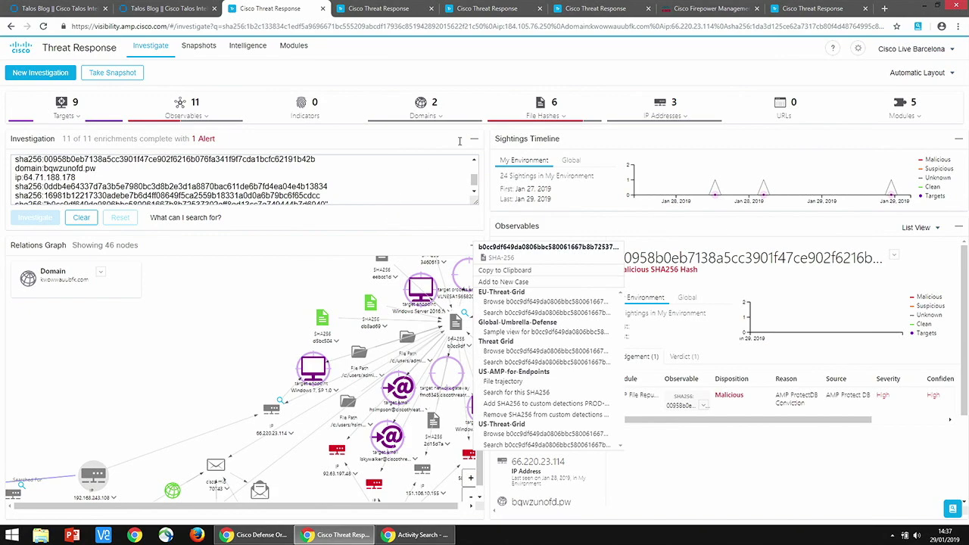
Switch to Firepower Management Center and investigate responder IP 92.63.197.48 from the newest Security Intelligence event in Threat Response.
left_click(700, 14)
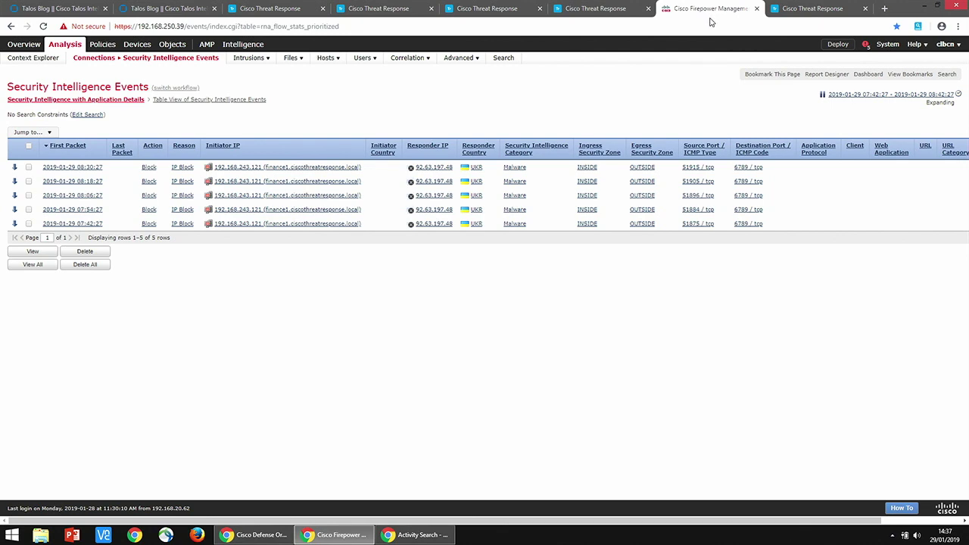
right_click(424, 172)
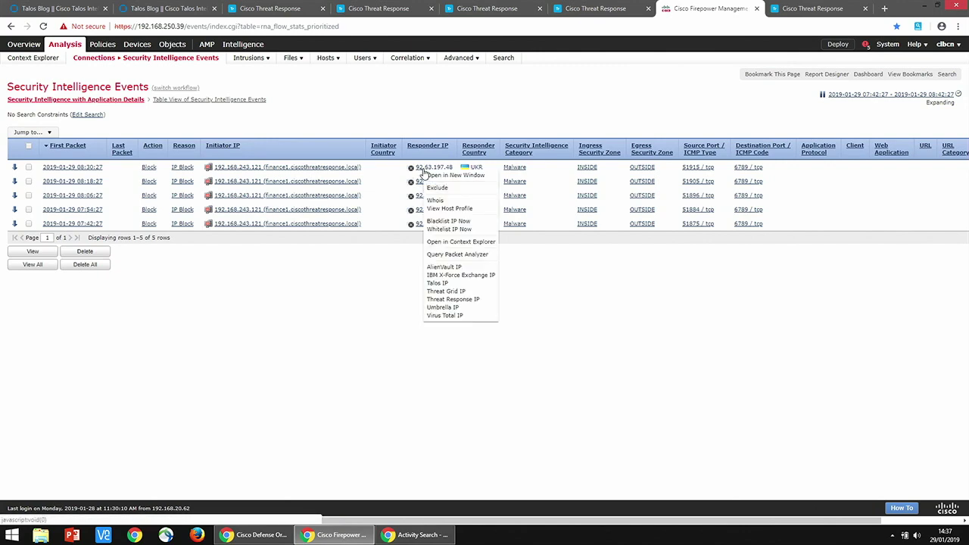
left_click(452, 298)
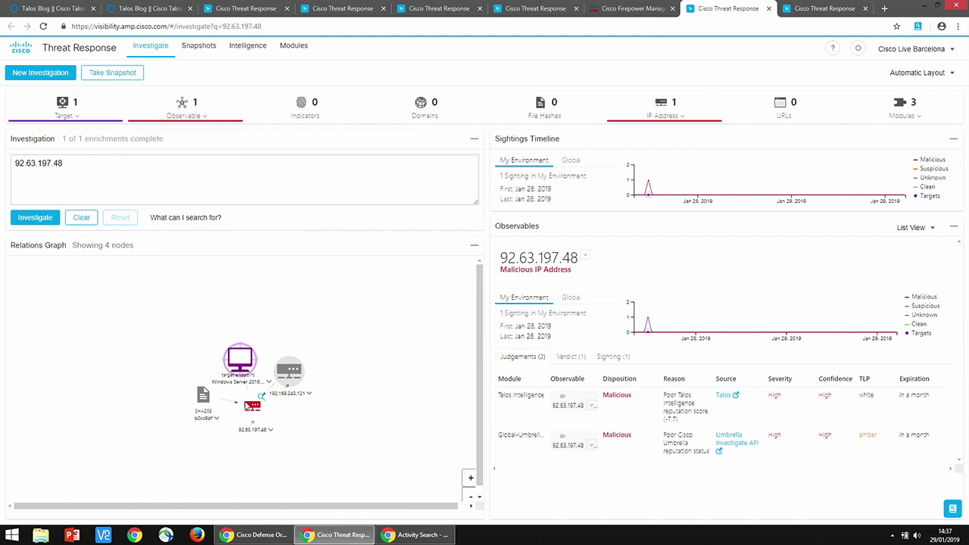
Add the b0cc9df SHA-256 hash linked to 92.63.197.48 to the custom detections list of US-AMP-for-Endpoints.
left_click(216, 419)
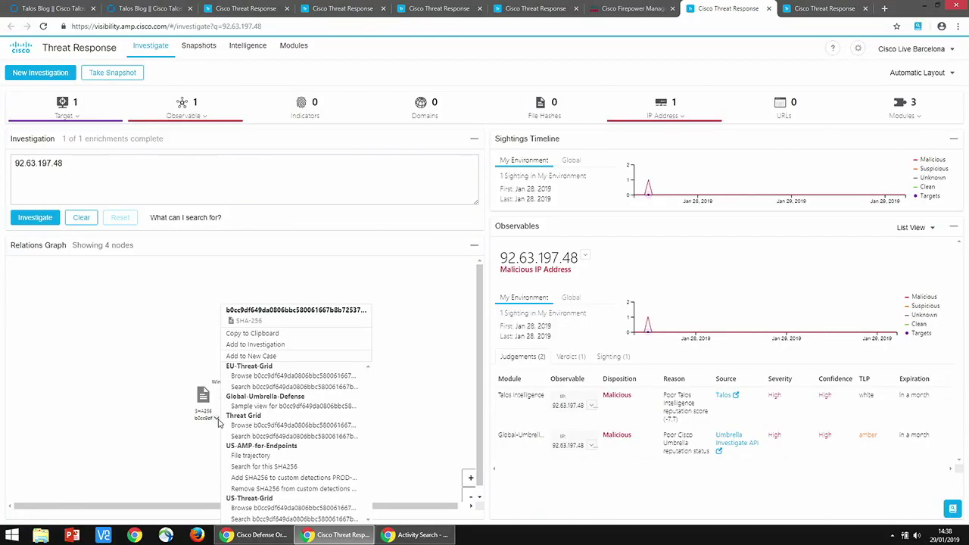
left_click(275, 480)
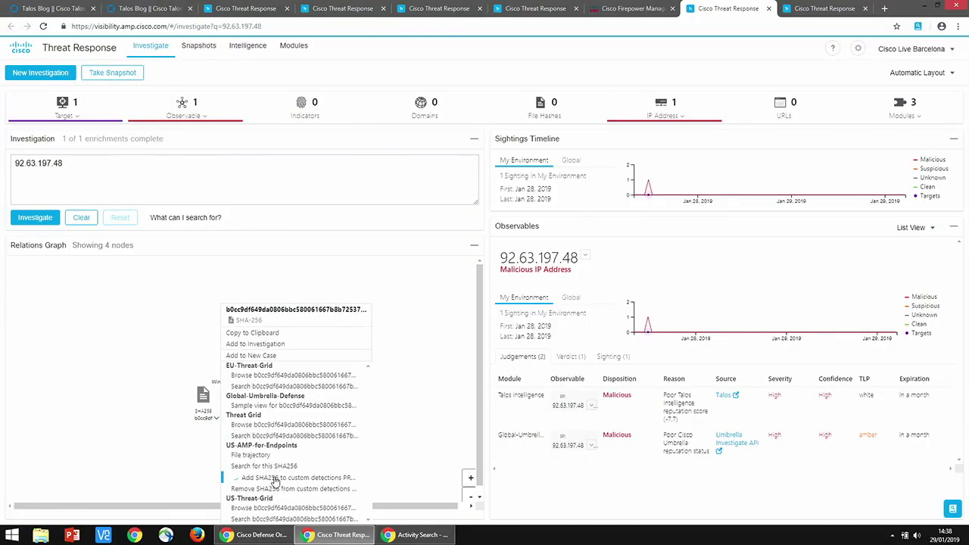